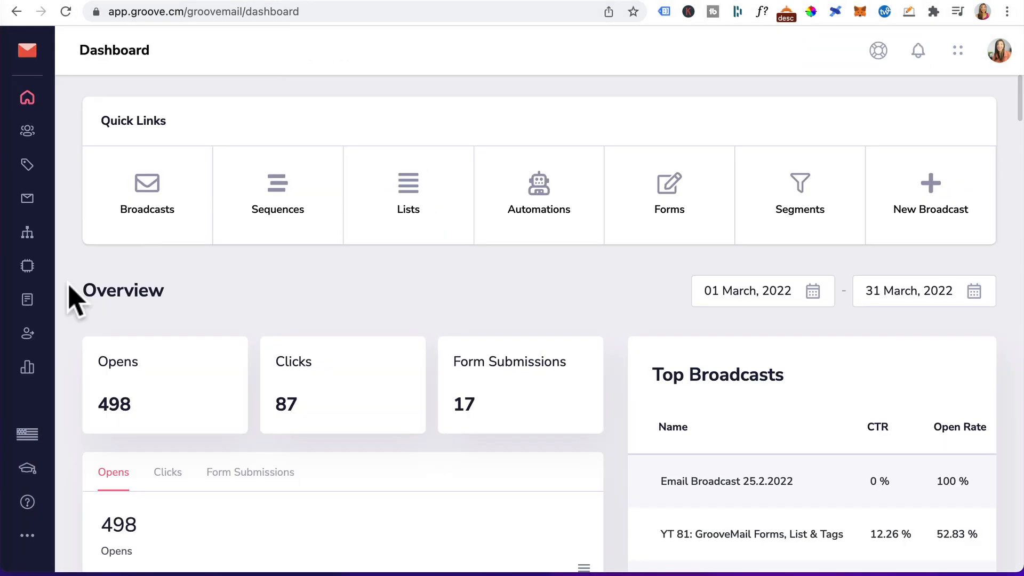
# Create a new sequence named "1hr Coaching Call Buyer" with the description "1 hr coaching call onboarding sequence x 2 emails".
pyautogui.click(27, 234)
pyautogui.click(917, 172)
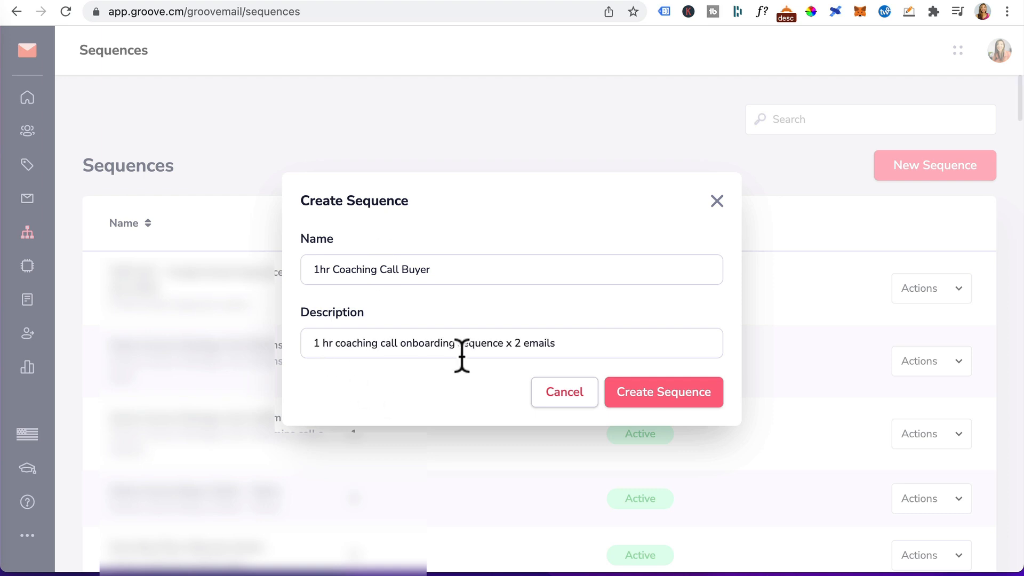
pyautogui.click(705, 403)
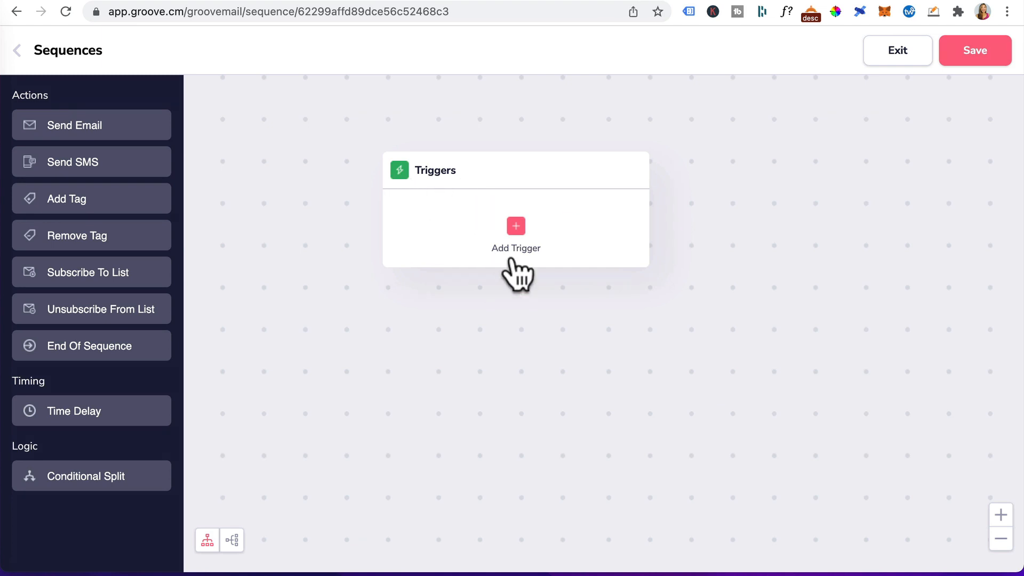
# Add a starting trigger for contacts subscribing to the list "Buyers - 1 hr Coaching Call".
pyautogui.click(515, 228)
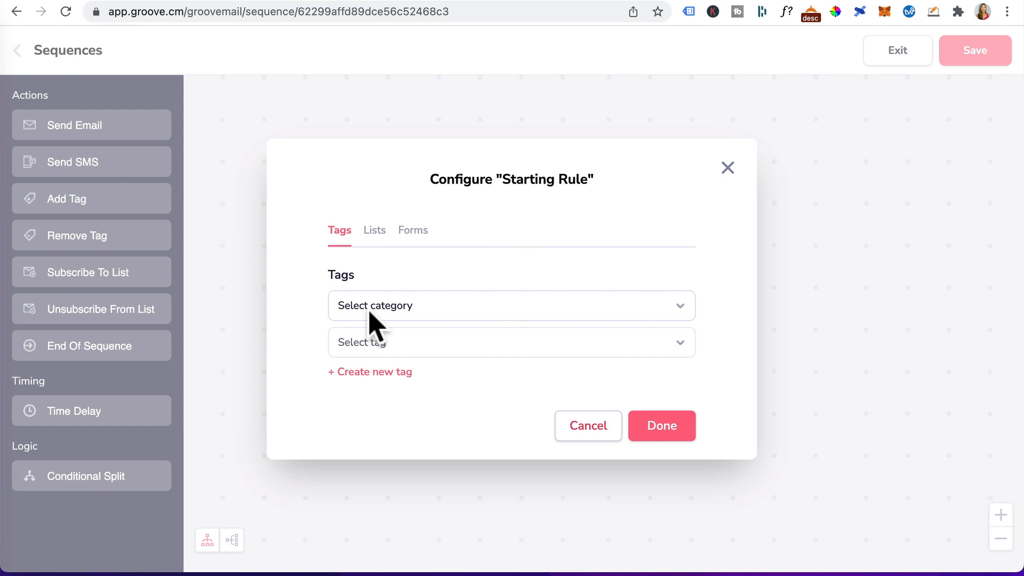
pyautogui.click(375, 230)
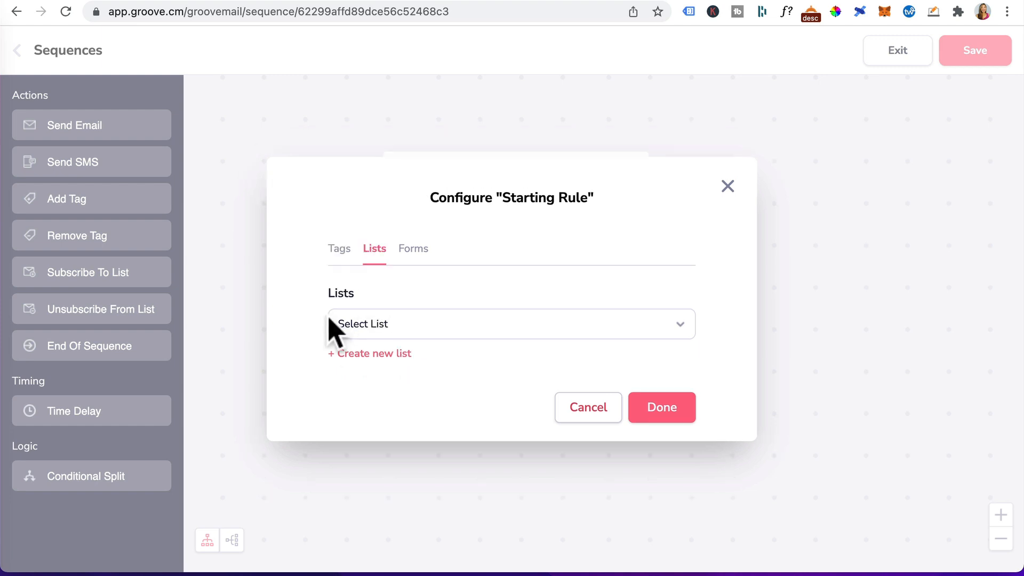
pyautogui.click(412, 249)
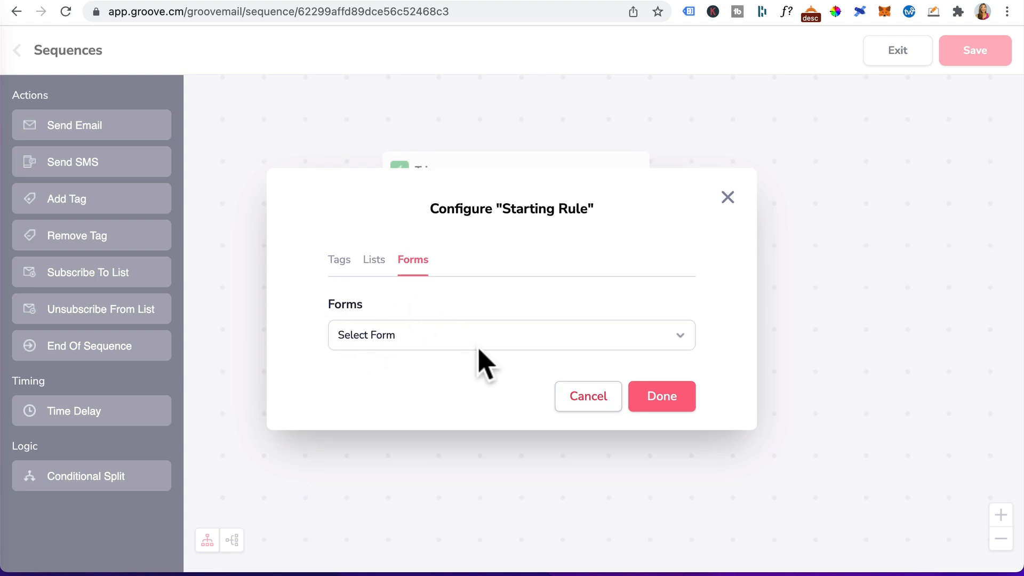
pyautogui.click(375, 267)
pyautogui.click(466, 324)
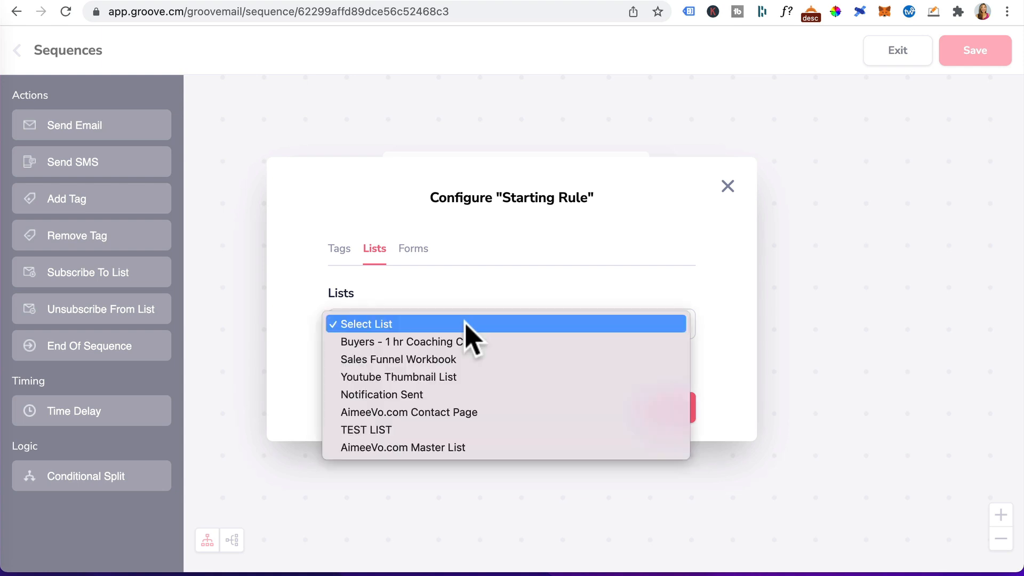
pyautogui.click(427, 342)
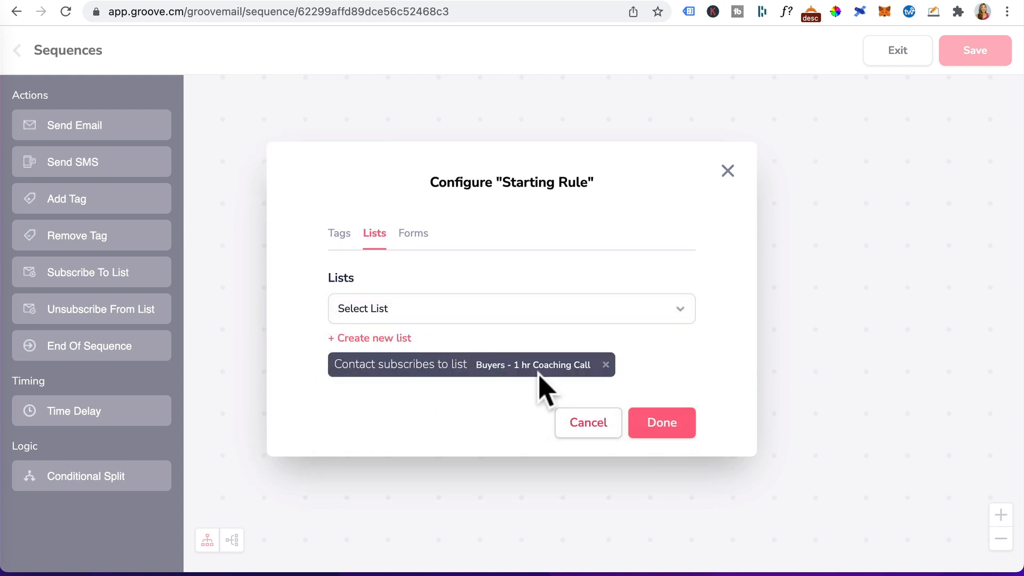
pyautogui.click(665, 425)
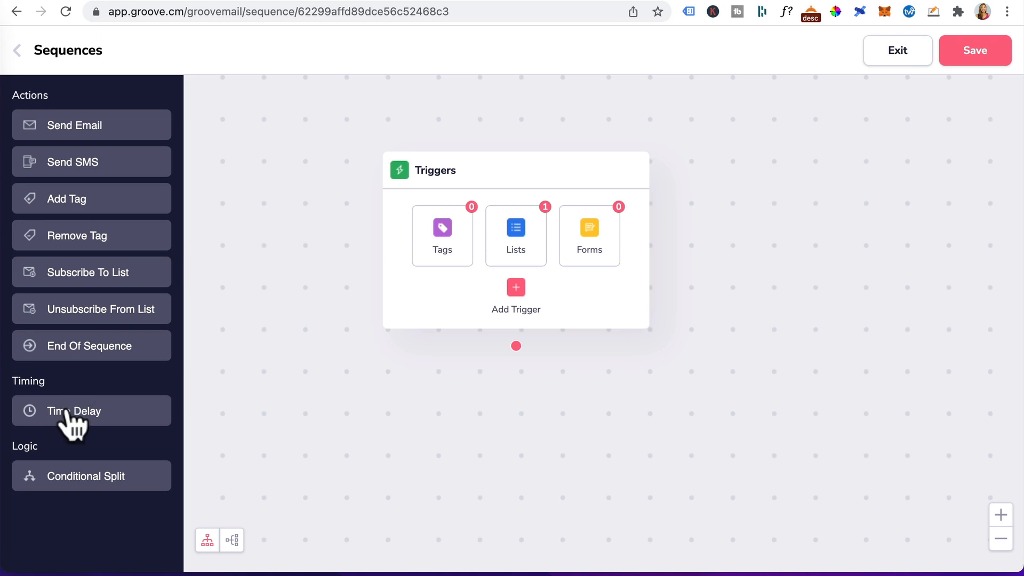
# Drop a Time Delay action below the trigger, then remove that node again.
pyautogui.moveTo(67, 413); pyautogui.dragTo(465, 407)
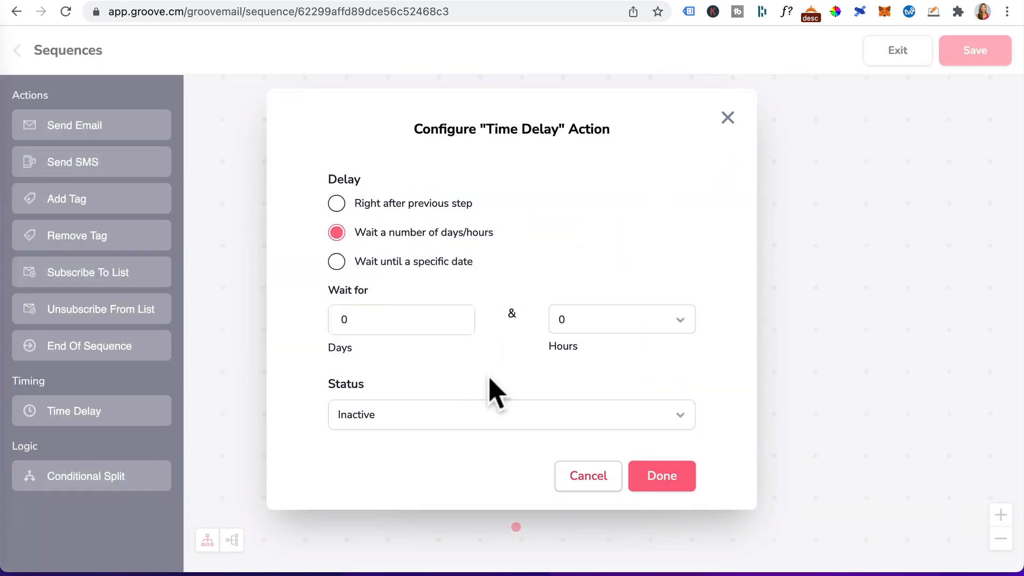
pyautogui.click(644, 326)
pyautogui.click(609, 336)
pyautogui.click(584, 485)
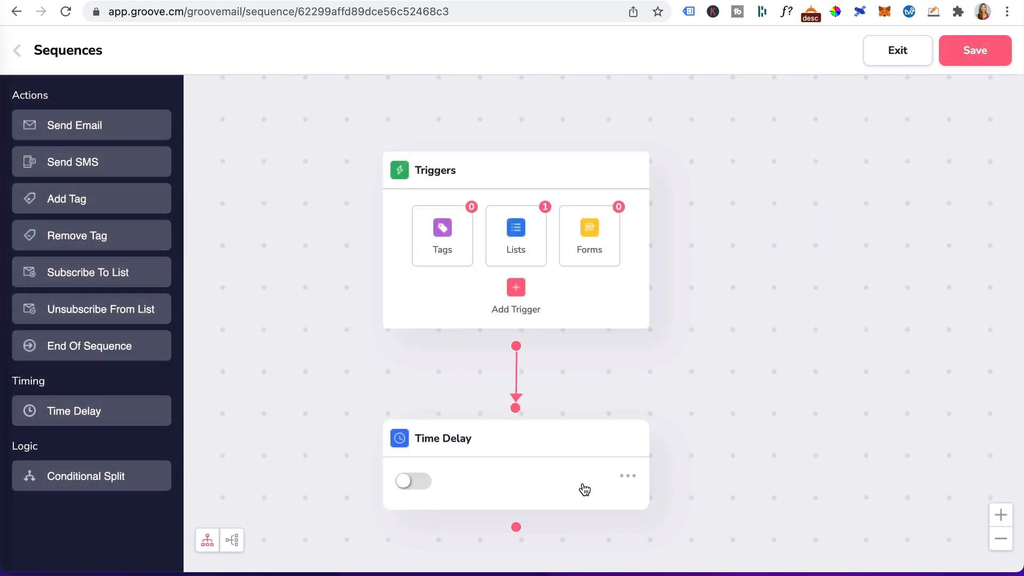
pyautogui.click(627, 476)
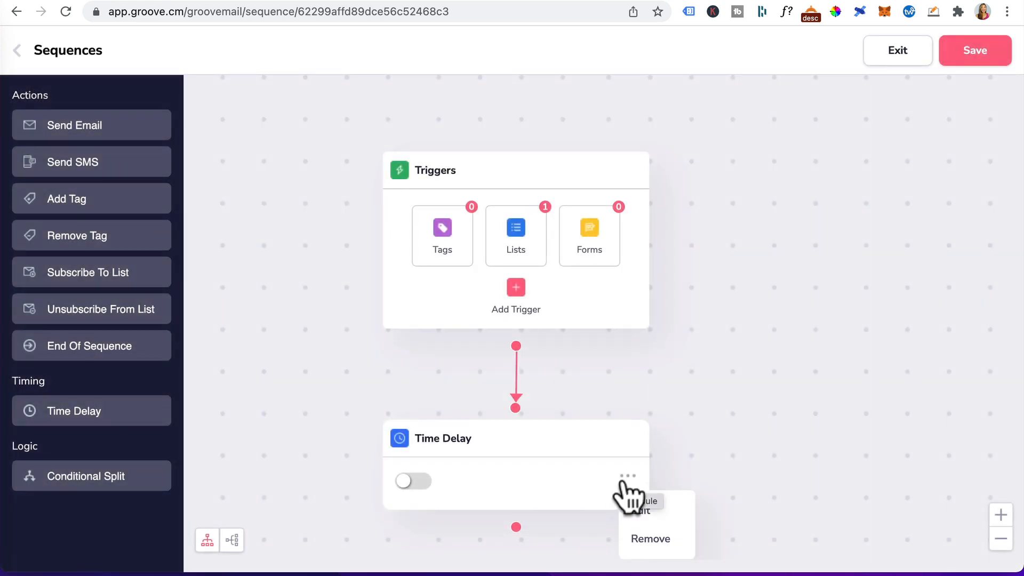
pyautogui.click(647, 539)
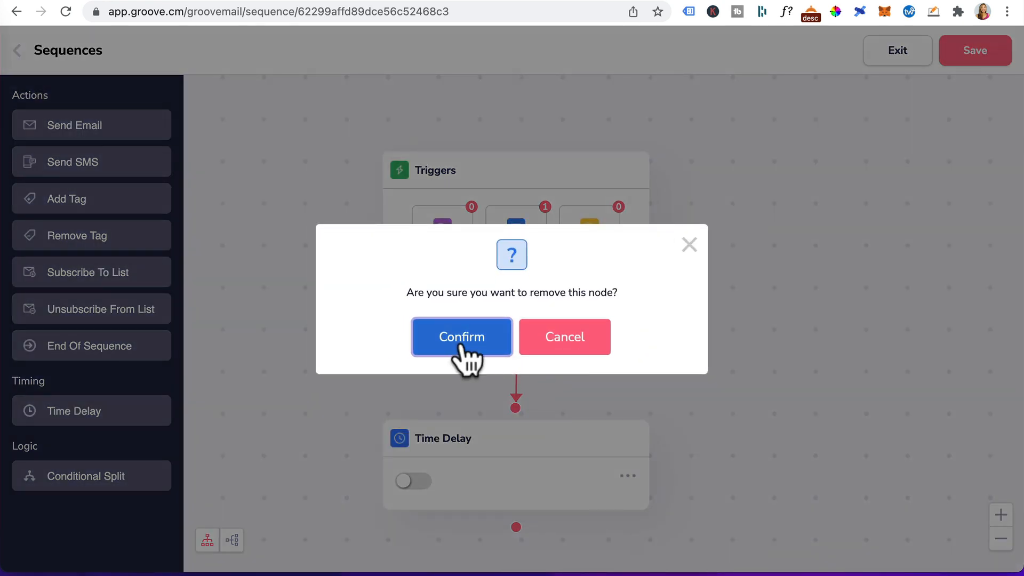
pyautogui.click(464, 344)
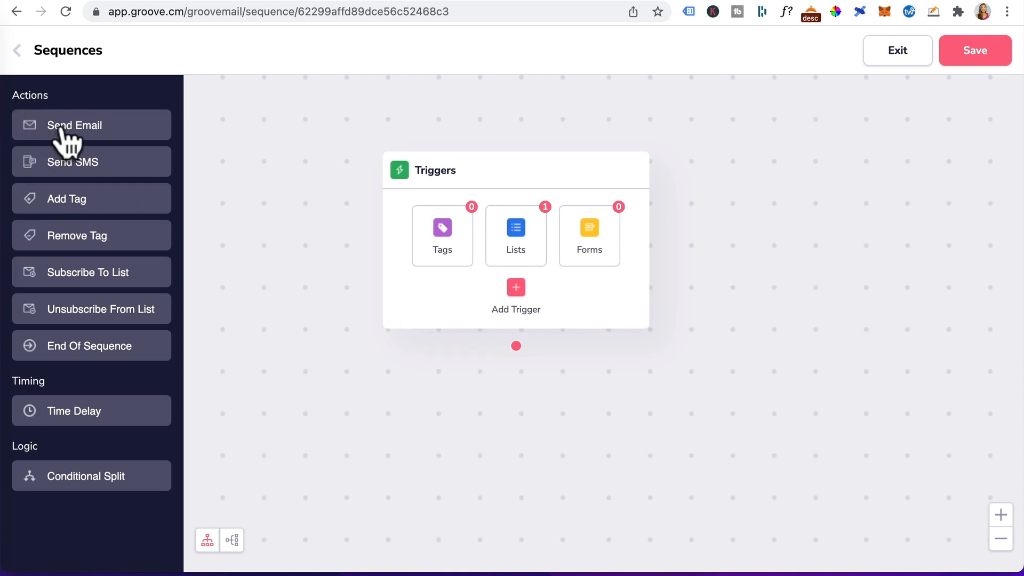
# Add a Send Email action after the trigger and name it "Email 1 - Thank you".
pyautogui.moveTo(66, 133); pyautogui.dragTo(510, 442)
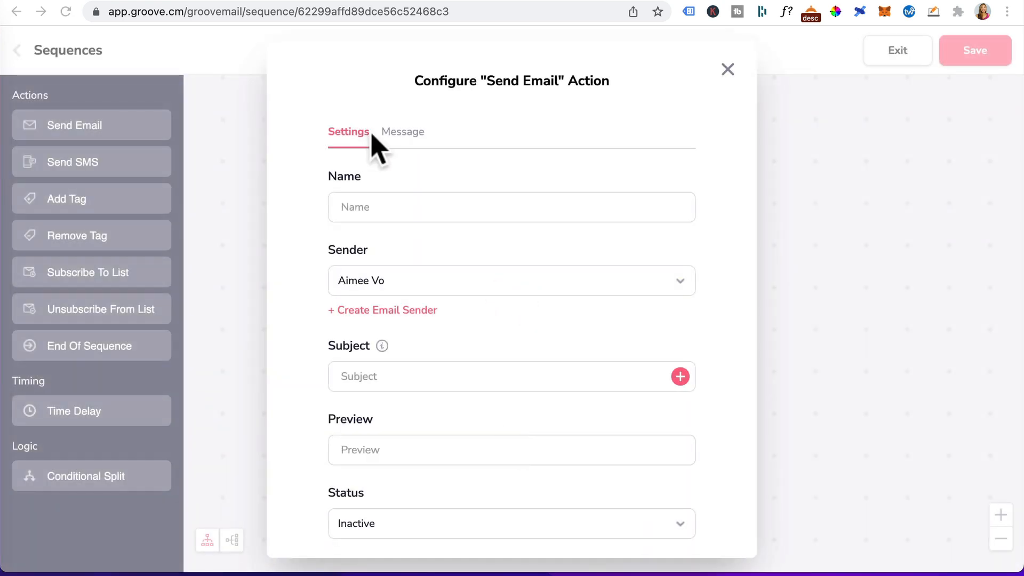
pyautogui.click(355, 211)
pyautogui.write('Email 1 - Thank you')
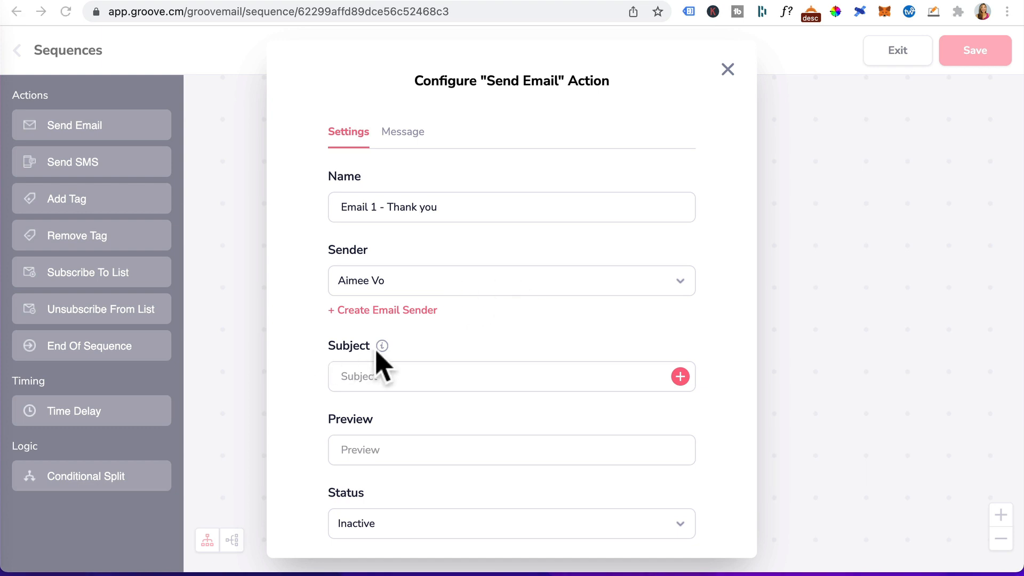
# Set the email subject to "Welcome {first_name}!" using the First Name variable.
pyautogui.click(355, 381)
pyautogui.write('Welcome')
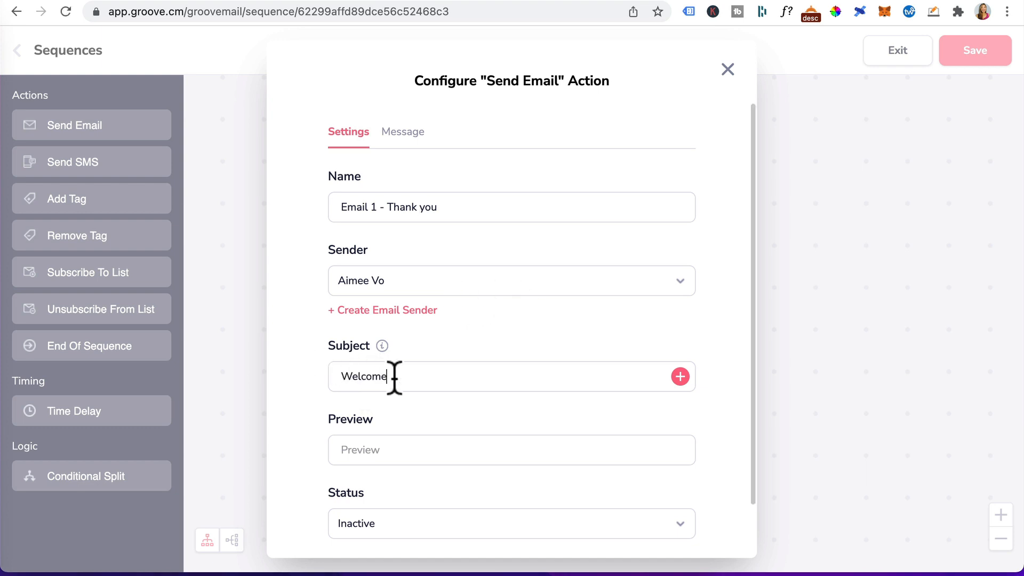
pyautogui.click(680, 377)
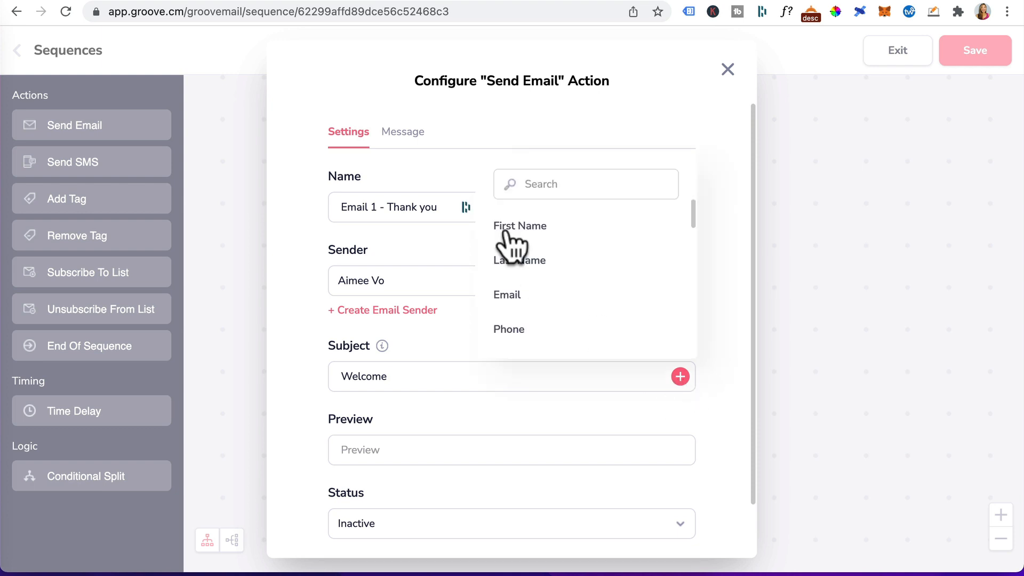
pyautogui.click(515, 226)
pyautogui.write('!')
# Set the email preview text to "Congrats!" and its status to Active.
pyautogui.click(352, 449)
pyautogui.write('Congrats!')
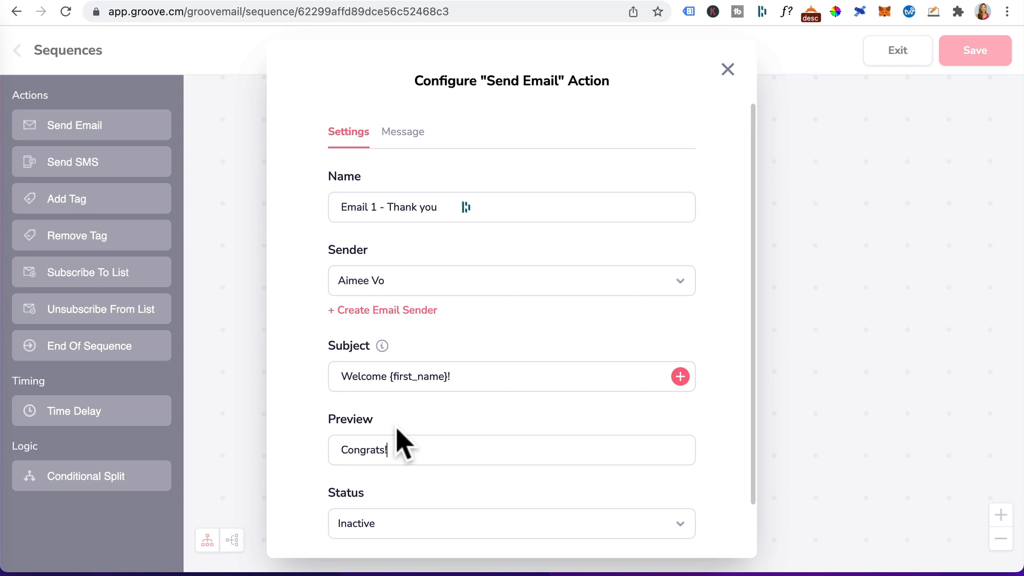
pyautogui.click(641, 527)
pyautogui.click(443, 507)
# Write the message body starting with "Hi {first_name}," and paste in the prepared thank-you text.
pyautogui.click(416, 140)
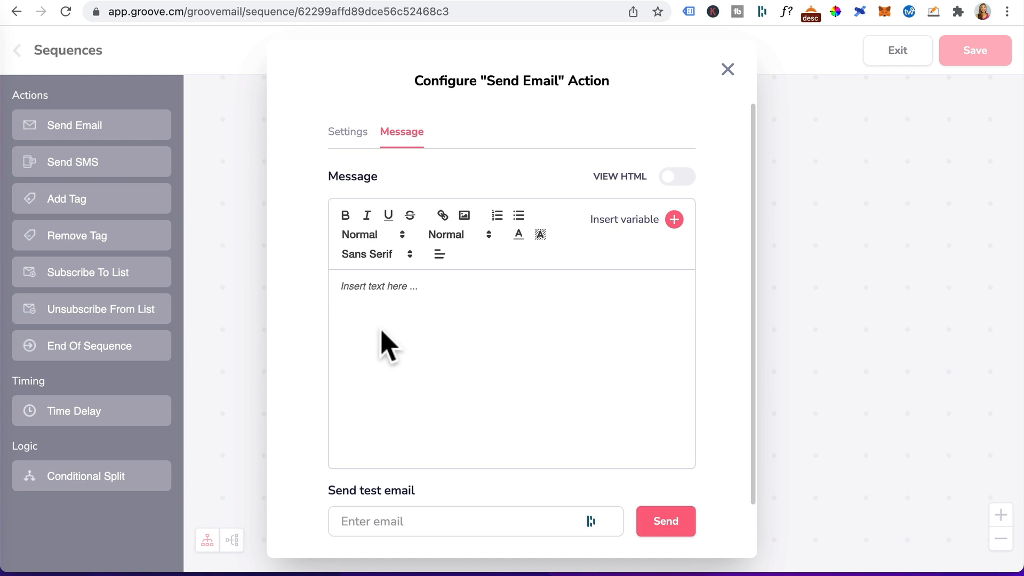
pyautogui.click(341, 288)
pyautogui.write('Hi')
pyautogui.click(675, 219)
pyautogui.click(593, 313)
pyautogui.write(',  You rock! Thank you for scheduling your 1 hour coaching call. A few house keeping items to go over:  We’ll connect via zoom on the day and it will be recorded for your reference You’ll receive a calendar invite with the zoom login details - please add this appointment to your calendar Two days before our call, you’ll get a confirmation email sent to this email address as a friendly reminder.  In the meantime please feel free to contact me if you have any questions.')
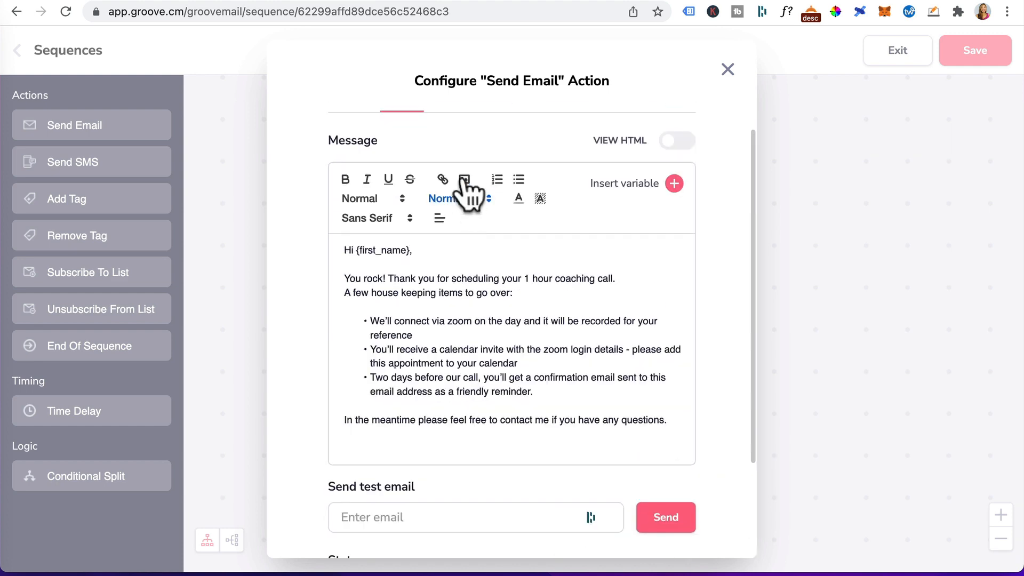
# Insert the circular profile photo from the image library into the message.
pyautogui.click(464, 182)
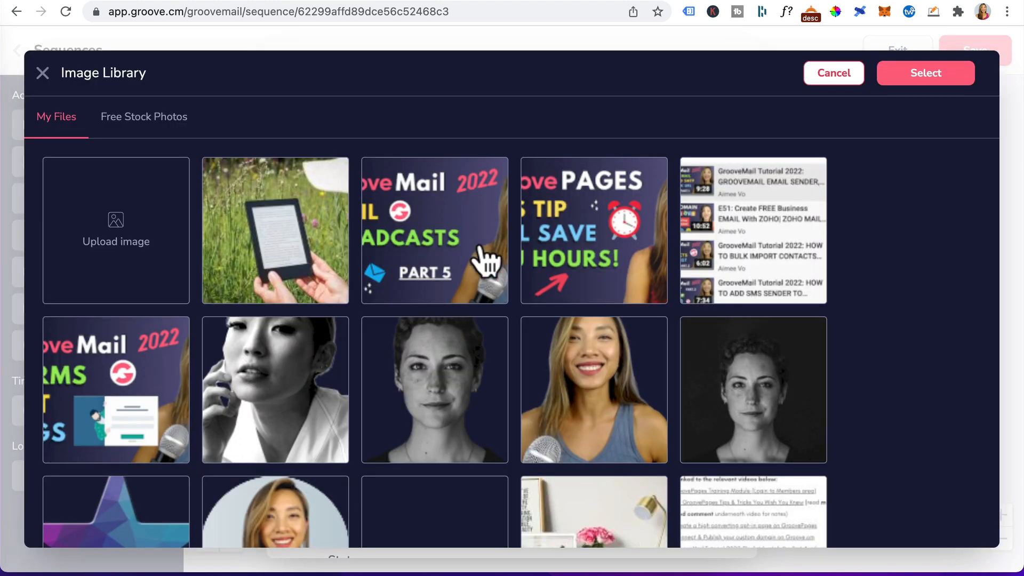
pyautogui.click(274, 521)
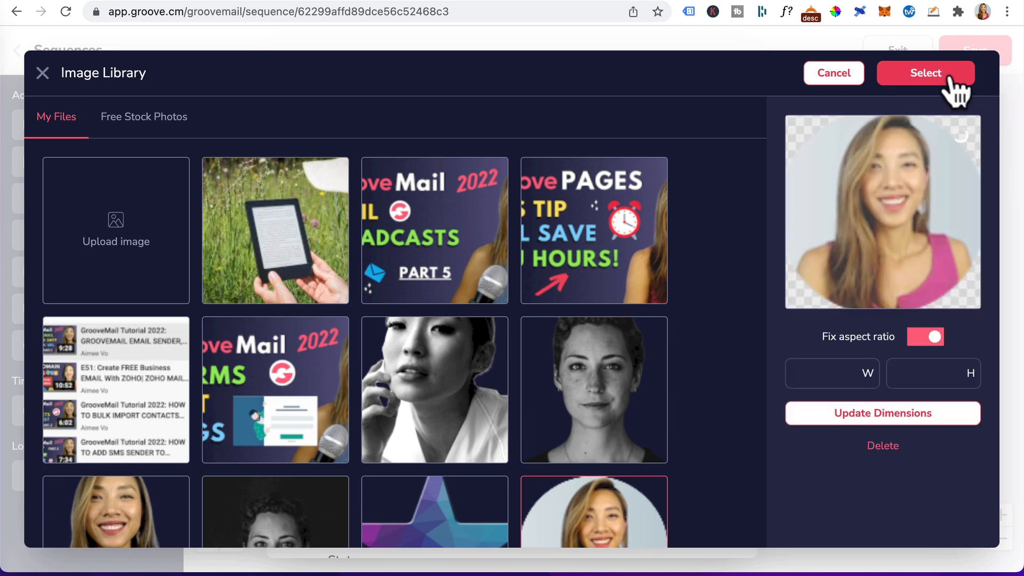
pyautogui.click(928, 74)
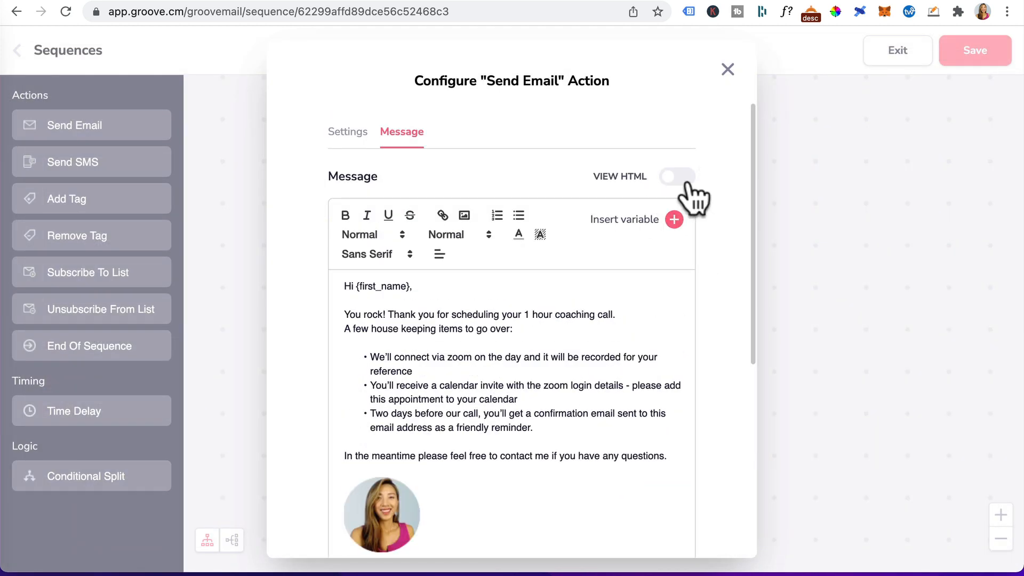
# Check the message's HTML, send a test email to your own address, and save the email action.
pyautogui.click(677, 176)
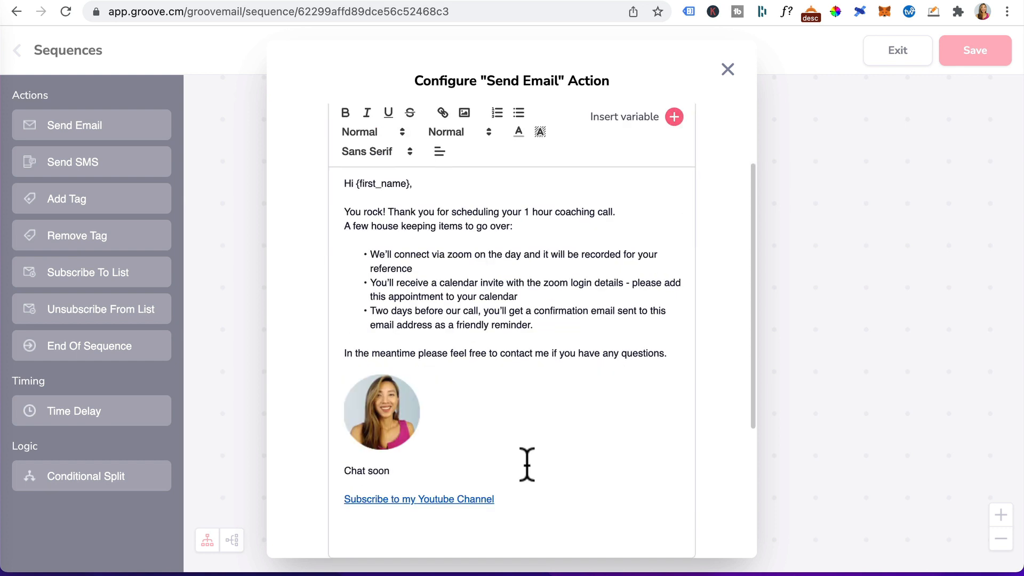
pyautogui.scroll(-5, 525, 464)
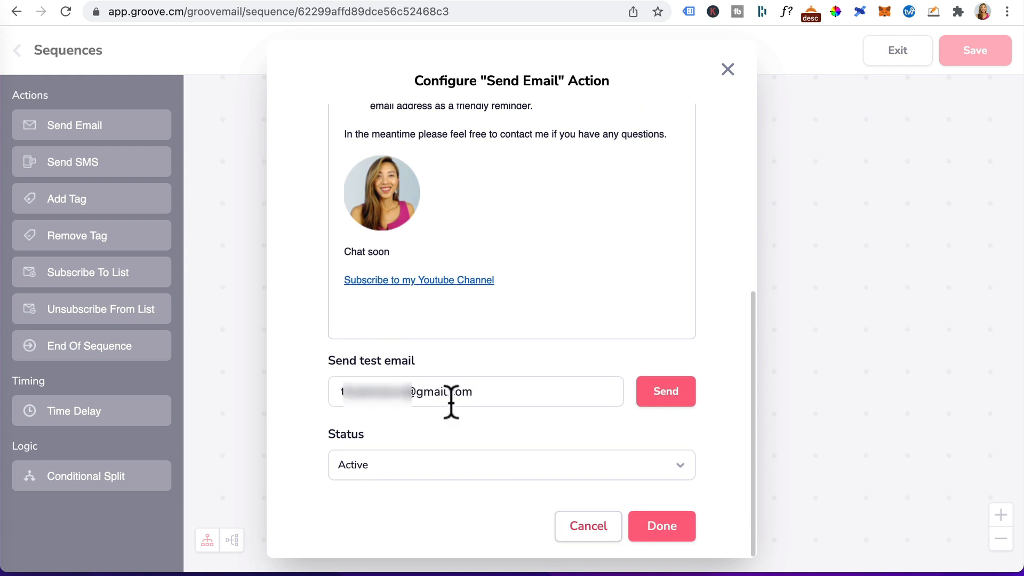
pyautogui.click(660, 396)
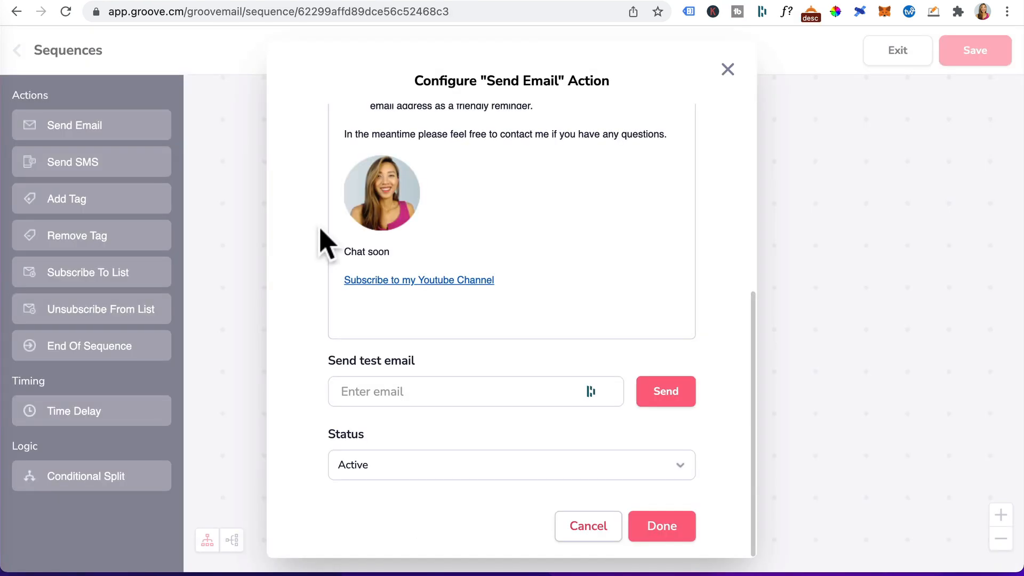
pyautogui.click(675, 533)
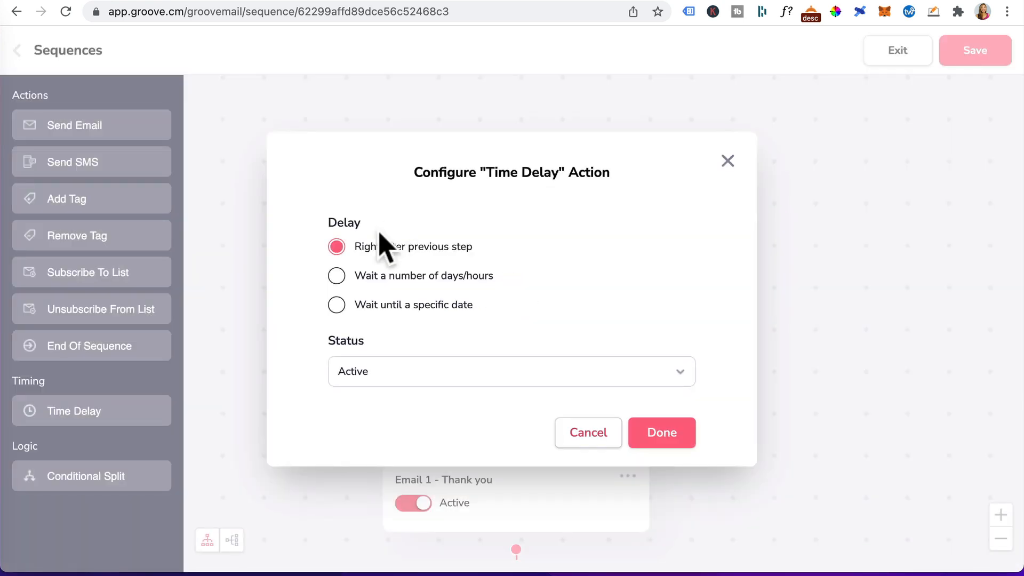
# Set the following Time Delay to wait a number of days/hours, with a 1-hour wait.
pyautogui.click(336, 277)
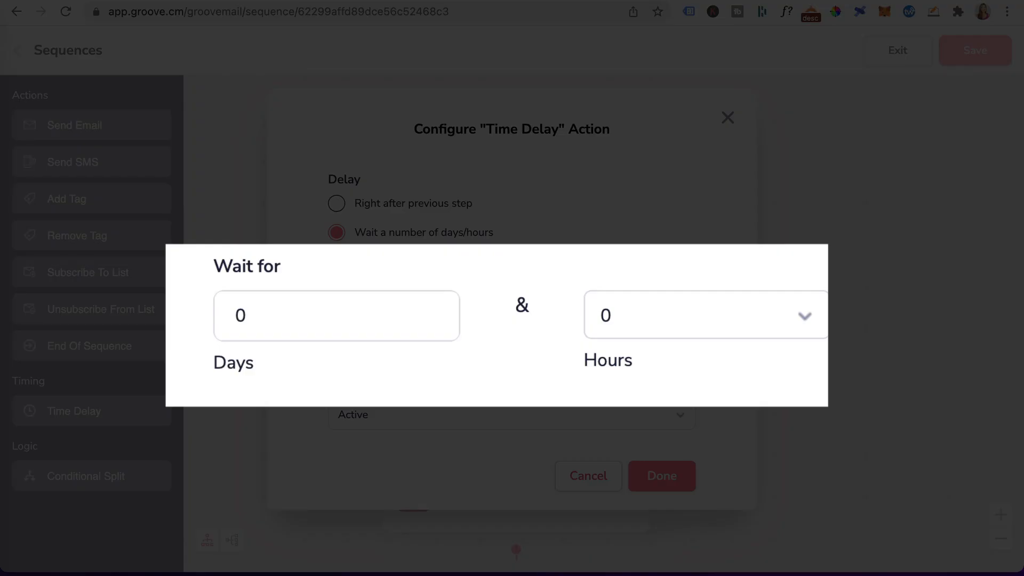
pyautogui.doubleClick(354, 312)
pyautogui.write('2')
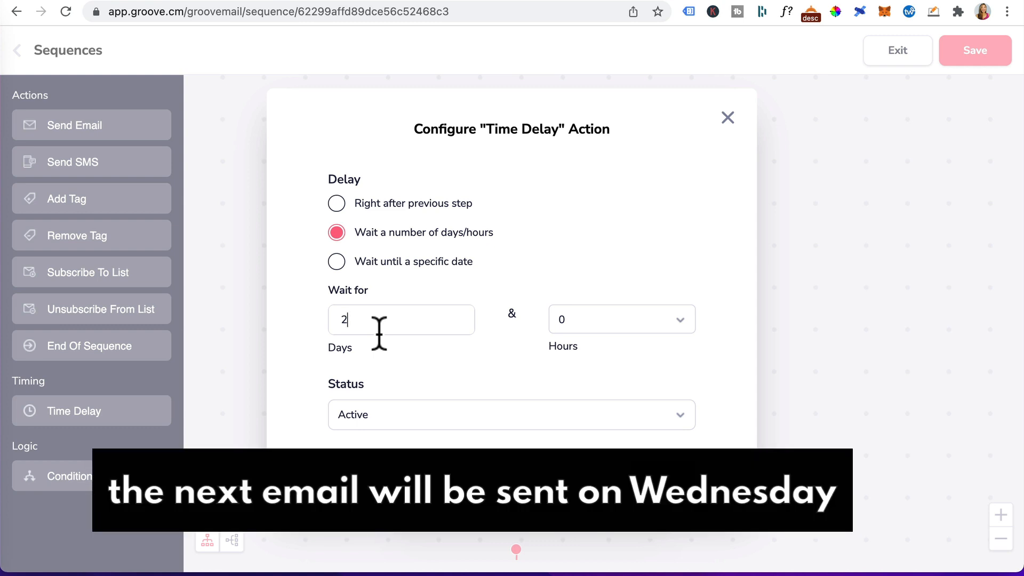
pyautogui.click(642, 319)
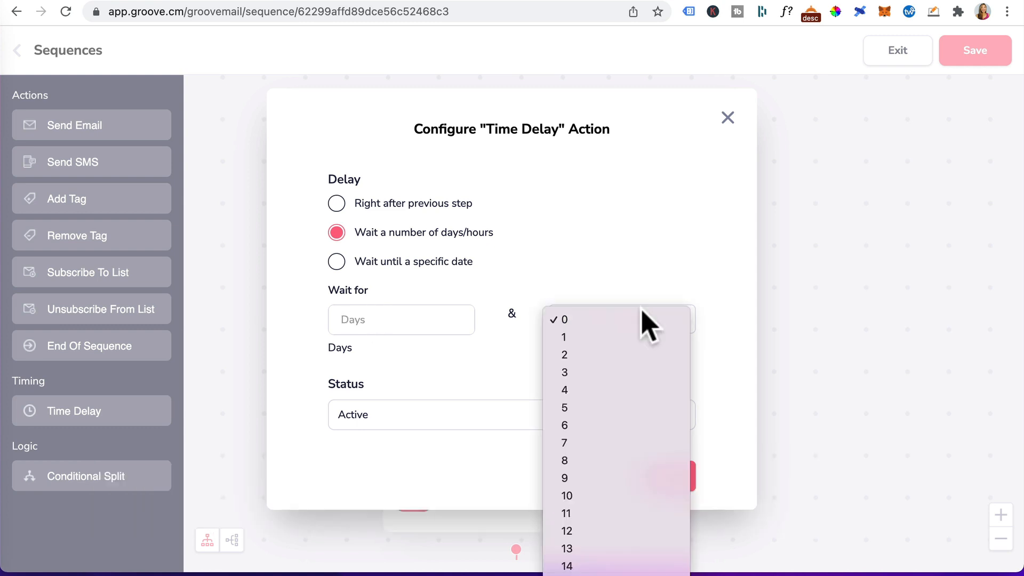
pyautogui.click(576, 337)
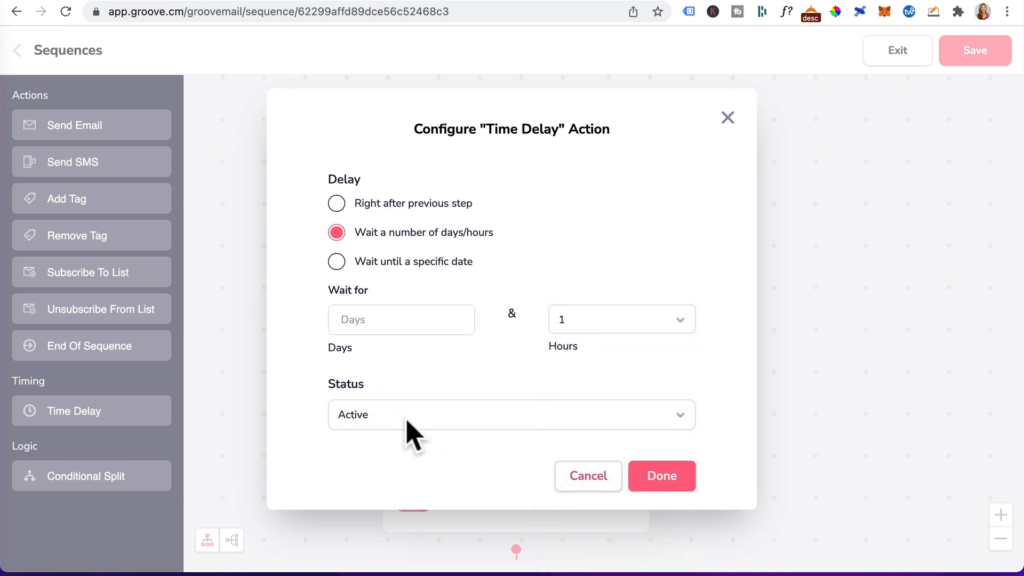
pyautogui.click(673, 486)
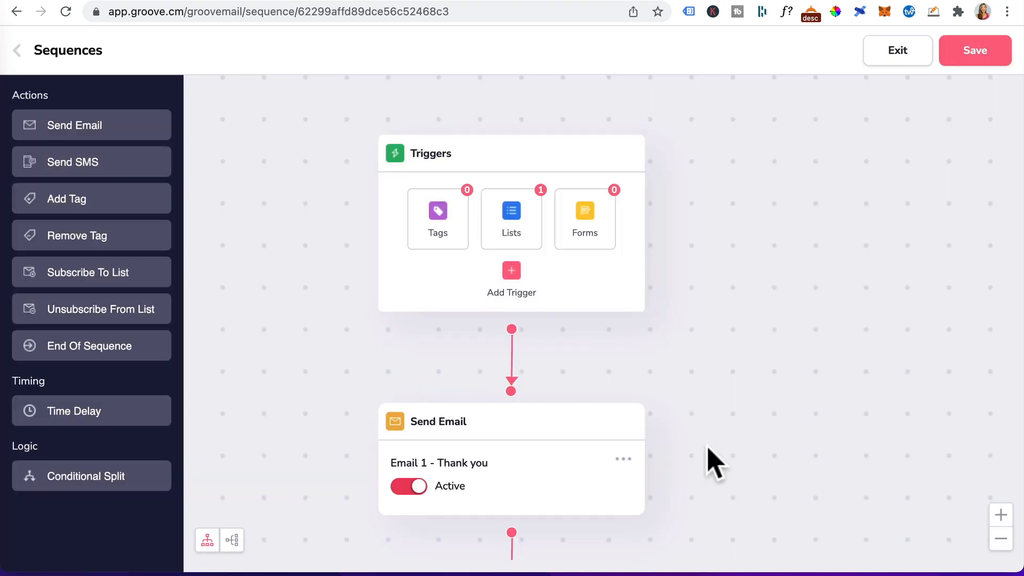
# Add a second Send Email action named "Email 2 - Coaching call questions" with subject "Coaching call prep" and preview "quick questions".
pyautogui.moveTo(707, 444); pyautogui.dragTo(672, 127)
pyautogui.moveTo(57, 125); pyautogui.dragTo(432, 476)
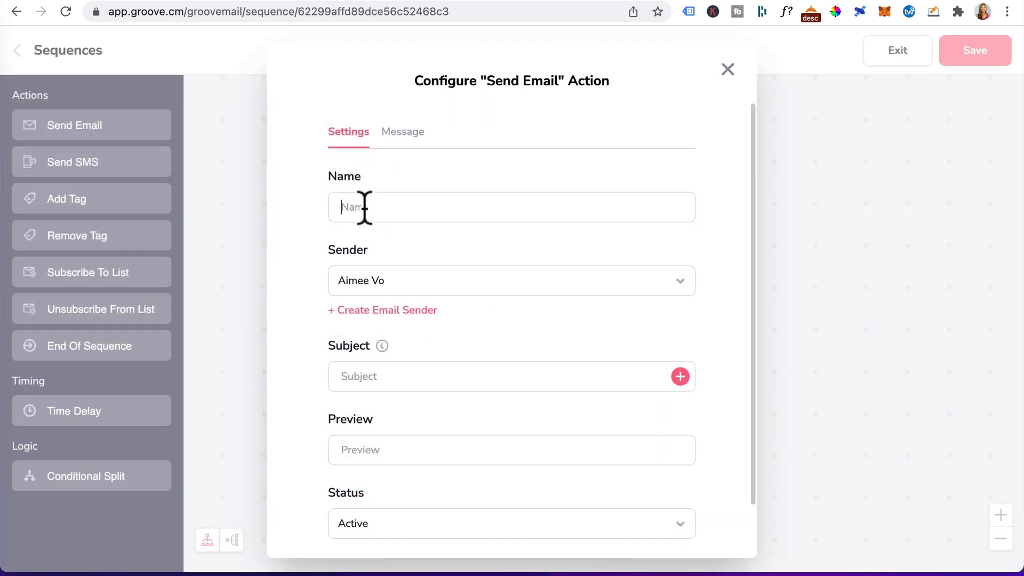
pyautogui.click(365, 208)
pyautogui.write('Email 2 - Coaching call questions')
pyautogui.scroll(-2, 393, 302)
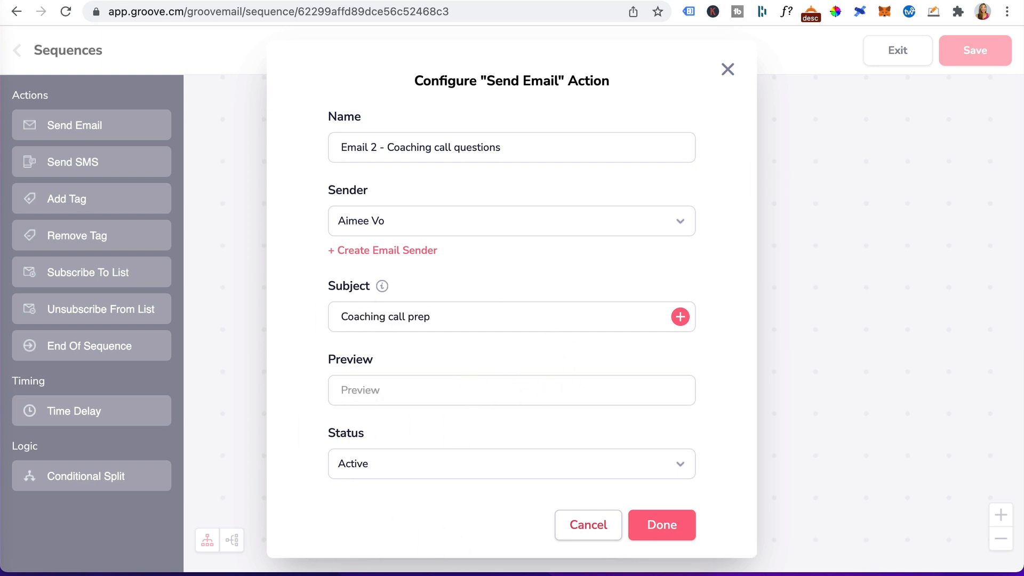
pyautogui.click(362, 388)
pyautogui.write('quick questions')
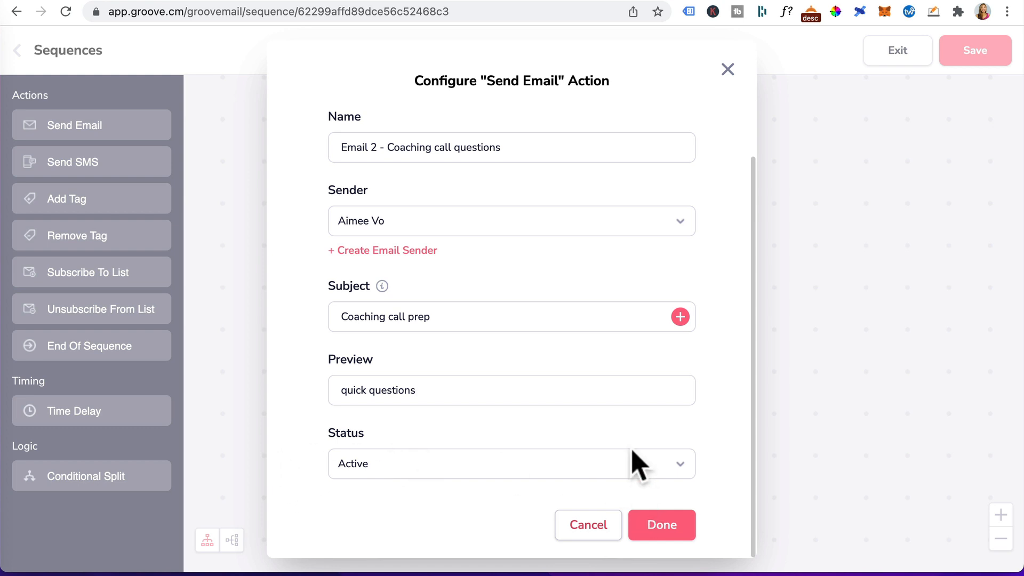
# Paste the prepared coaching-call questions message into Email 2's body and finish the email action.
pyautogui.scroll(2, 631, 459)
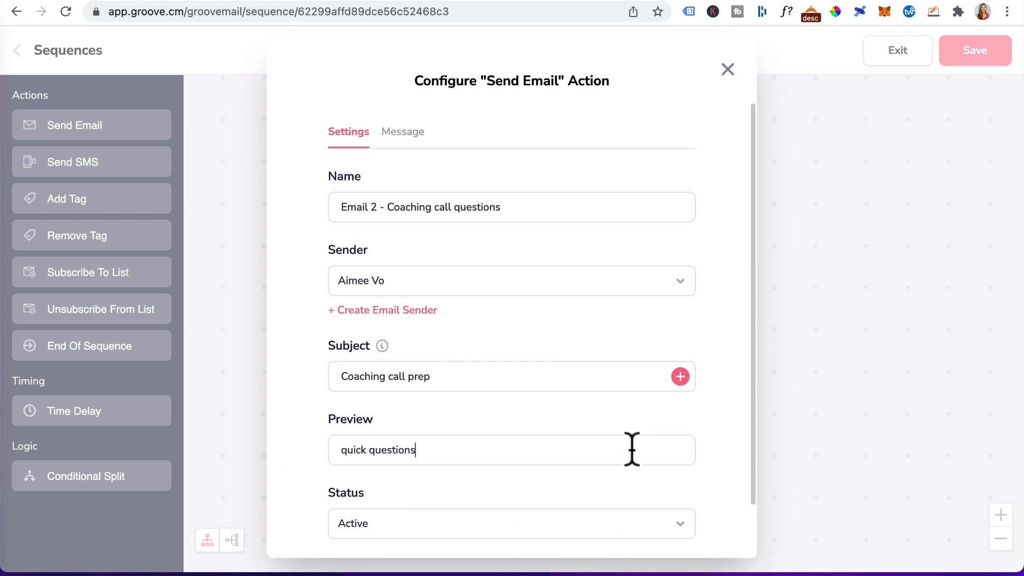
pyautogui.click(403, 140)
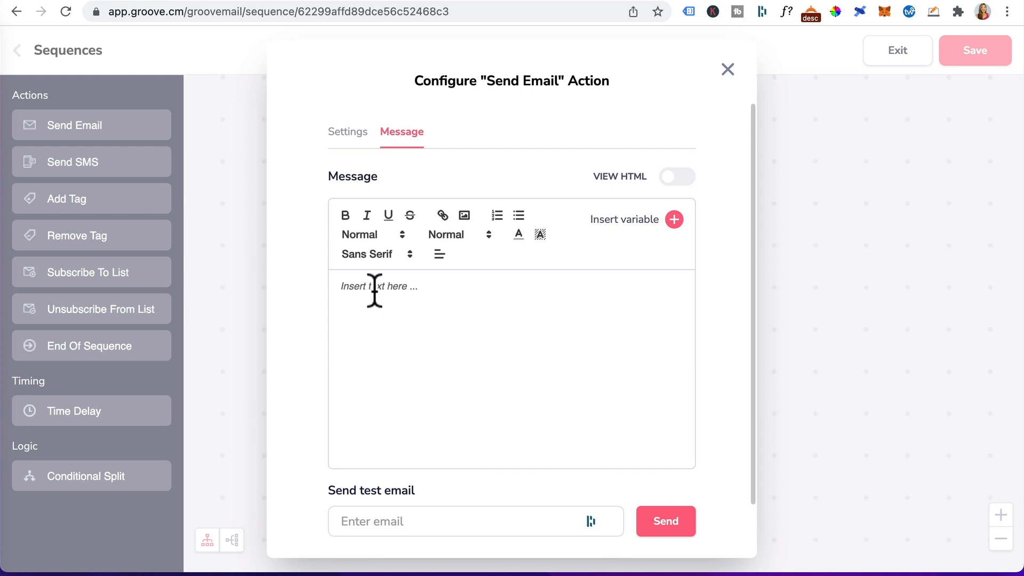
pyautogui.write('Hey name, To get the best experience in our coaching sessions, I’ve prepared a google doc of some questions for you. Please click here to and write your answers on the shared document. Once you’re done, just hit reply and let me know Can’t wait to chat to you! Pic of Aimee Cheers Aimee')
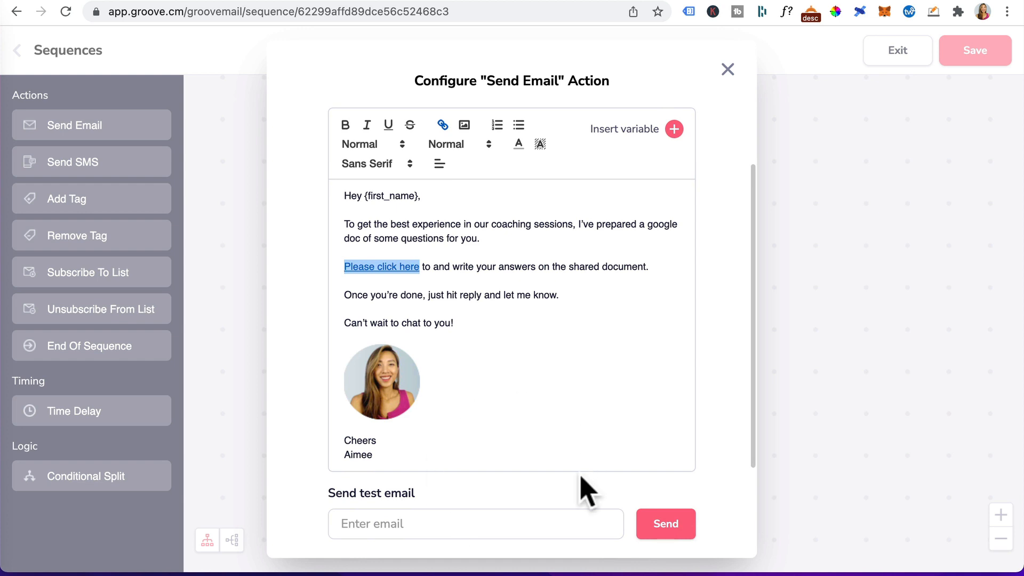
pyautogui.scroll(-3, 585, 491)
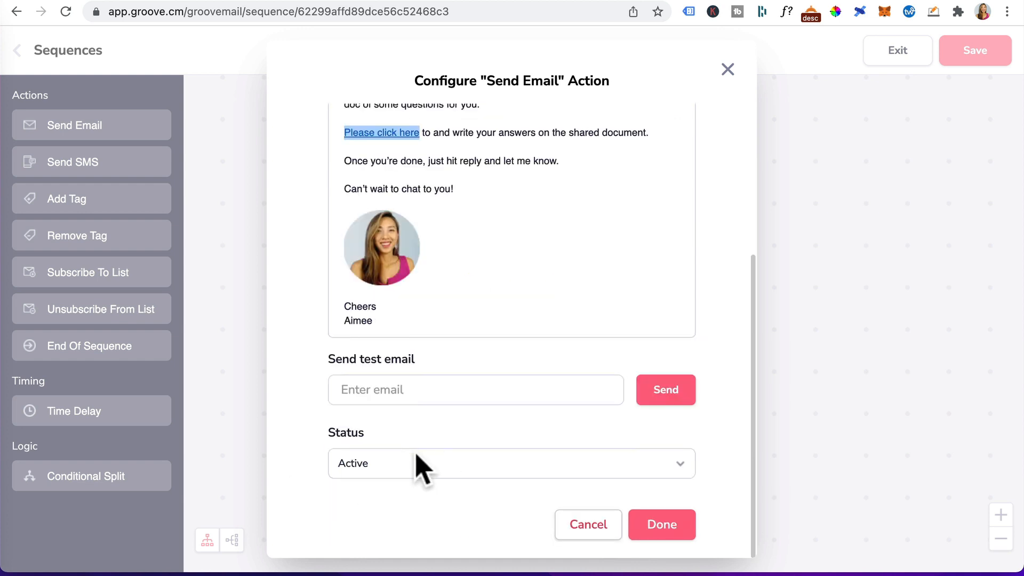
pyautogui.click(663, 527)
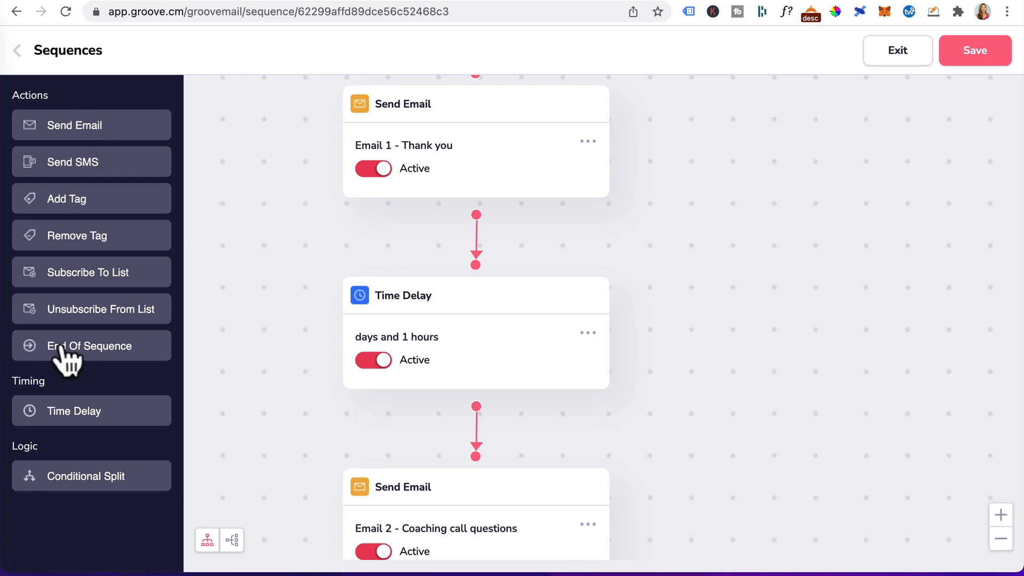
# Add an End Of Sequence step after Email 2 and save the sequence.
pyautogui.moveTo(63, 349); pyautogui.dragTo(468, 412)
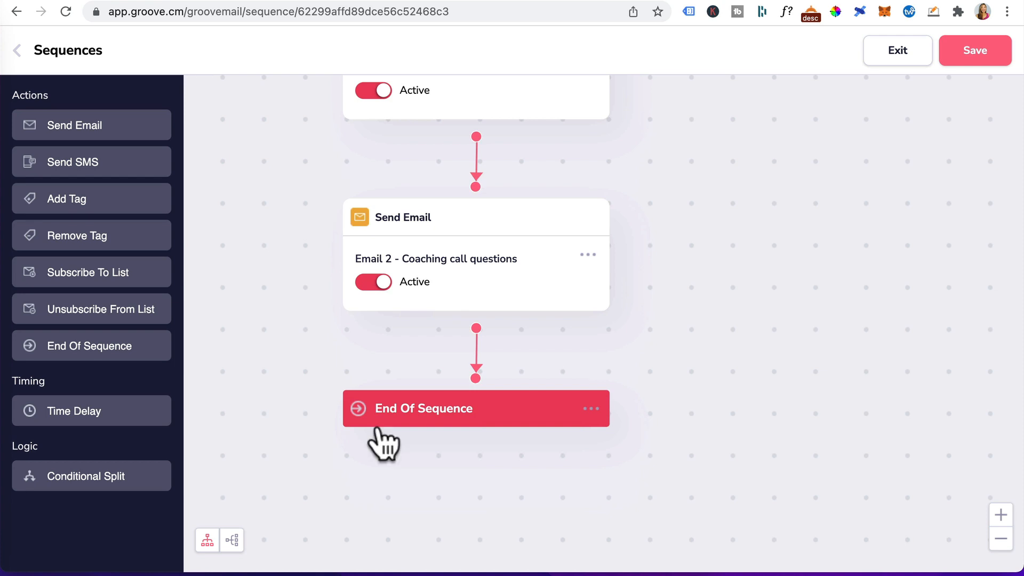
pyautogui.click(966, 53)
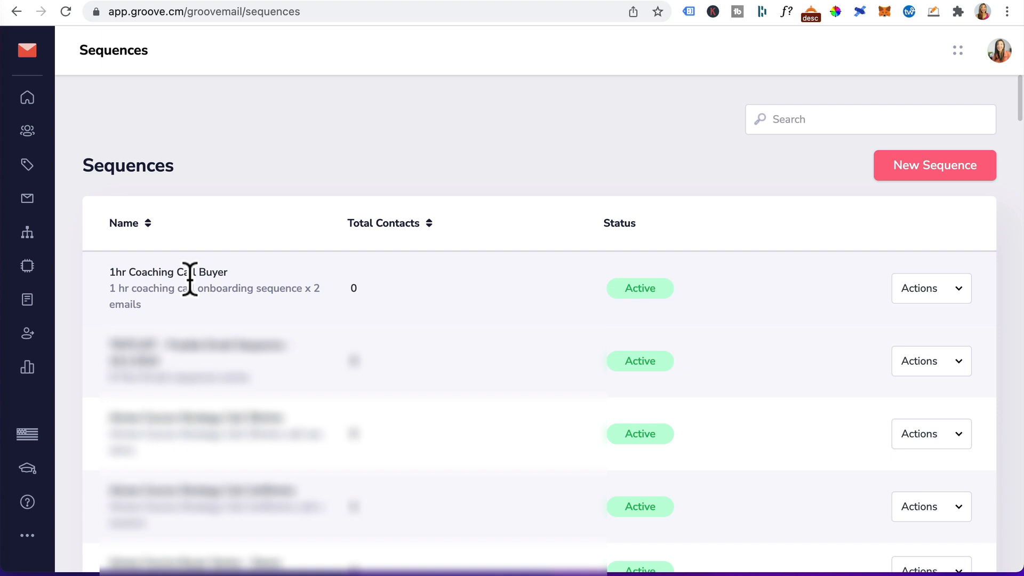
pyautogui.click(952, 290)
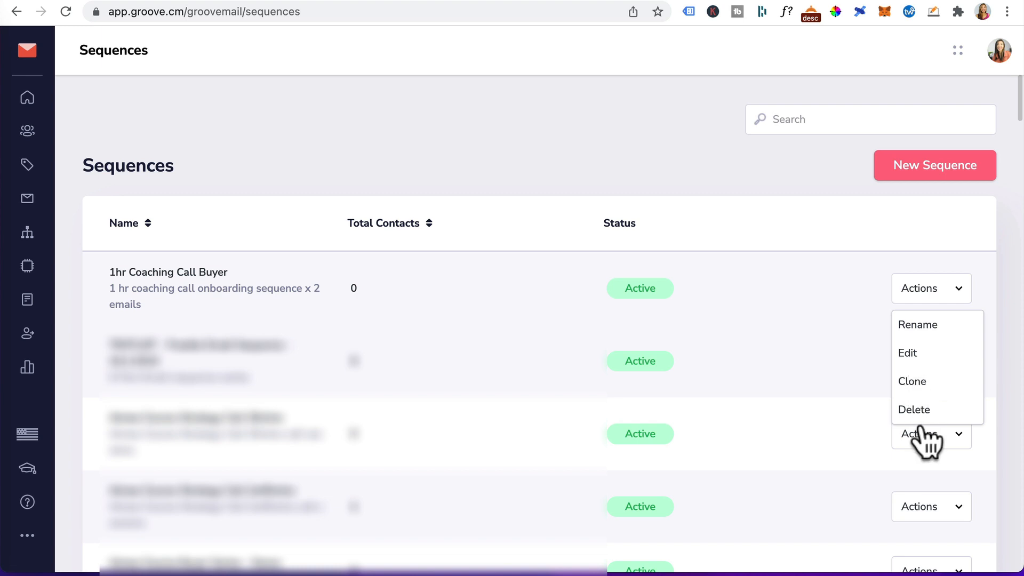
# Create a new automation named "1 hr Coaching Call Onboarding".
pyautogui.click(27, 266)
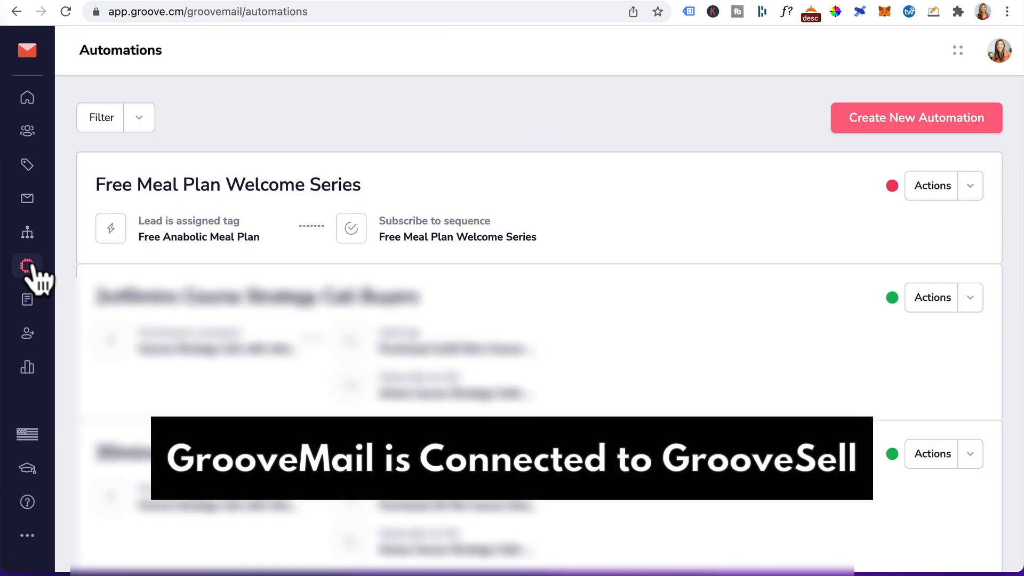
pyautogui.click(928, 118)
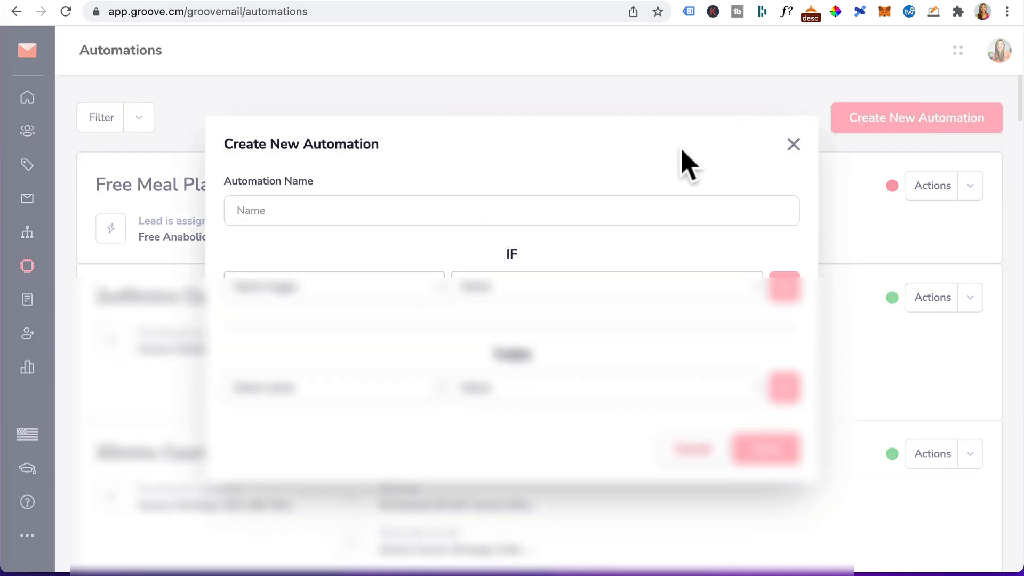
pyautogui.click(391, 219)
pyautogui.write('1 hr Coaching Call Onboarding')
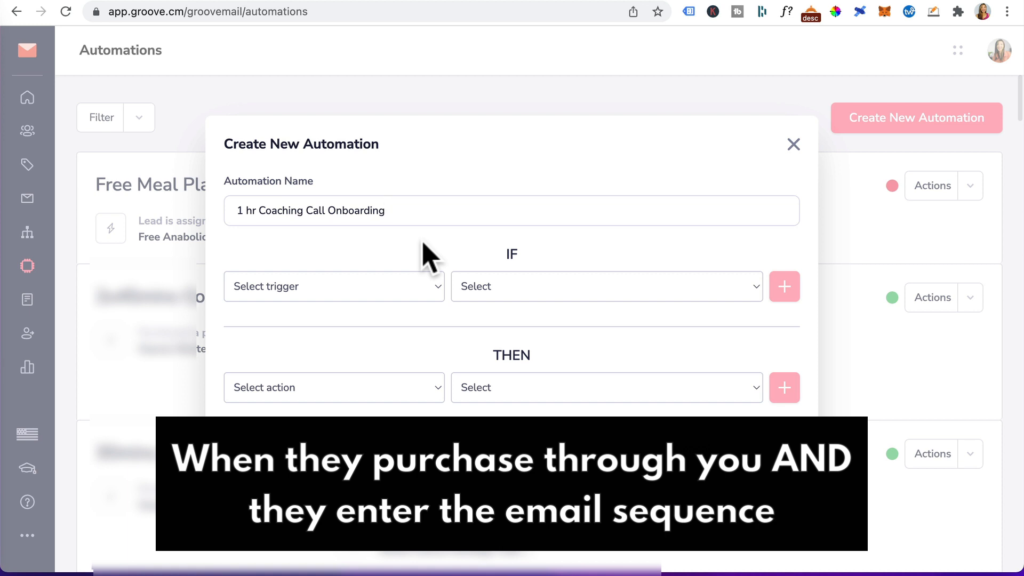
# Add a Purchased a product trigger for Coaching Call with Aimee, Course Creation Strategy Call, 1hr Coaching Call.
pyautogui.click(423, 284)
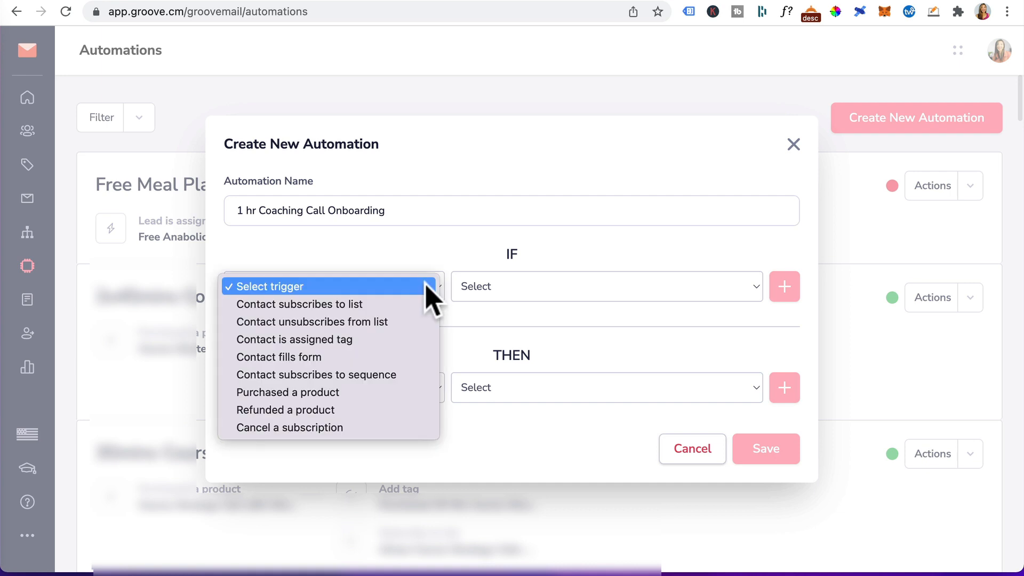
pyautogui.click(340, 392)
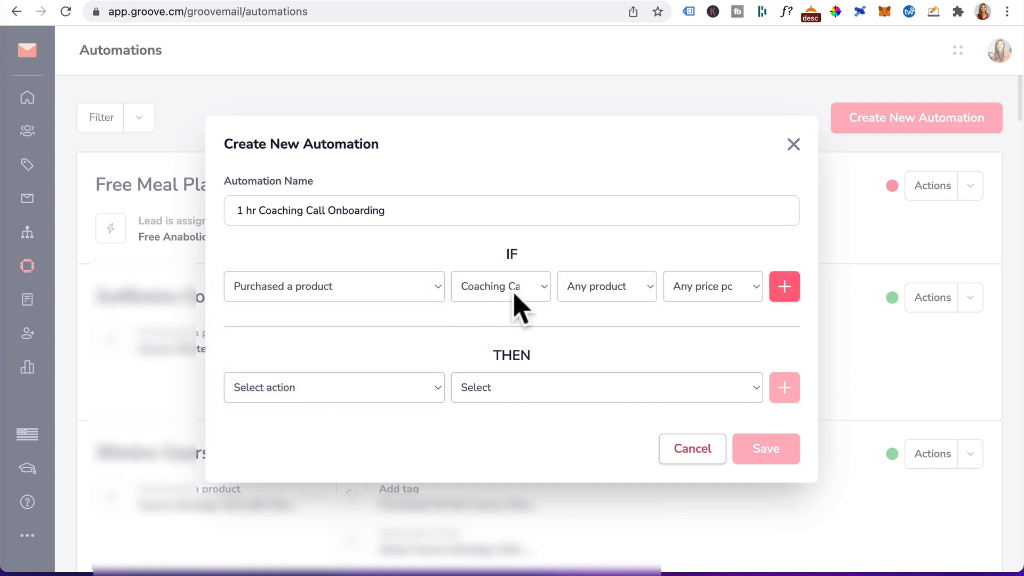
pyautogui.click(629, 287)
pyautogui.click(618, 287)
pyautogui.click(738, 291)
pyautogui.click(724, 305)
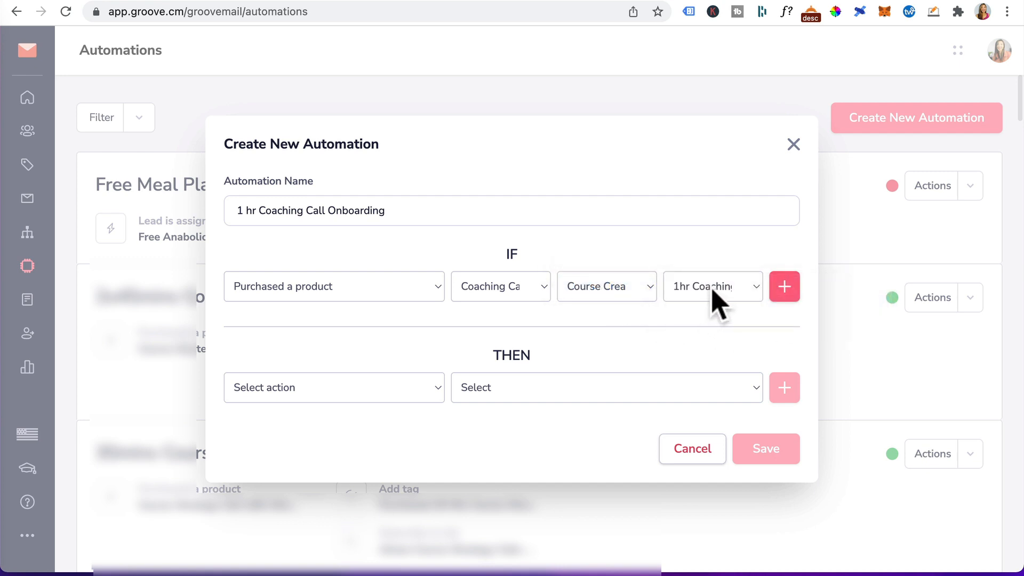
pyautogui.click(784, 286)
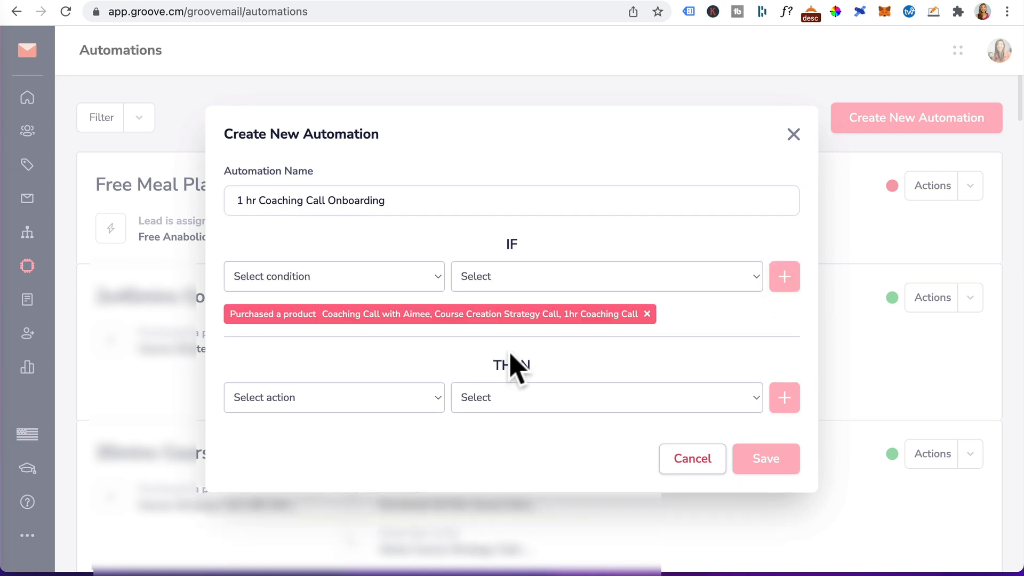
# Add a Subscribe to list action for "Buyers - 1 hr Coaching Call" and save the automation.
pyautogui.click(427, 397)
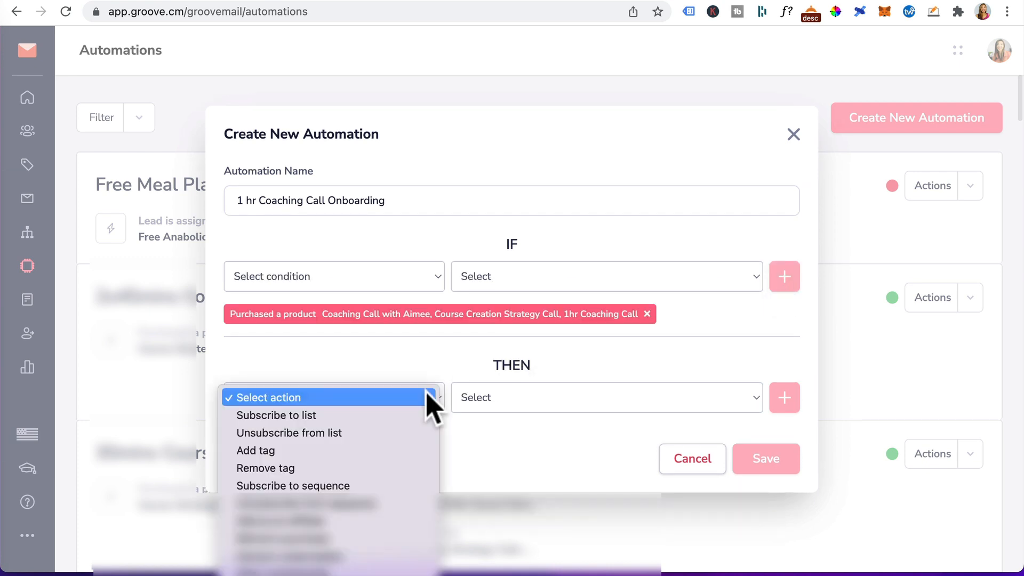
pyautogui.click(331, 415)
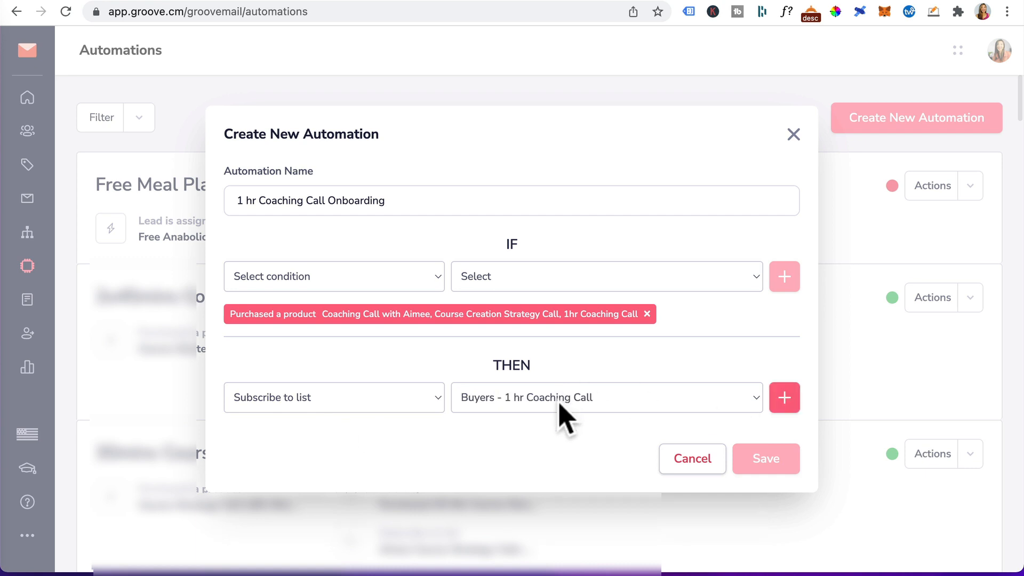
pyautogui.click(787, 403)
pyautogui.click(768, 470)
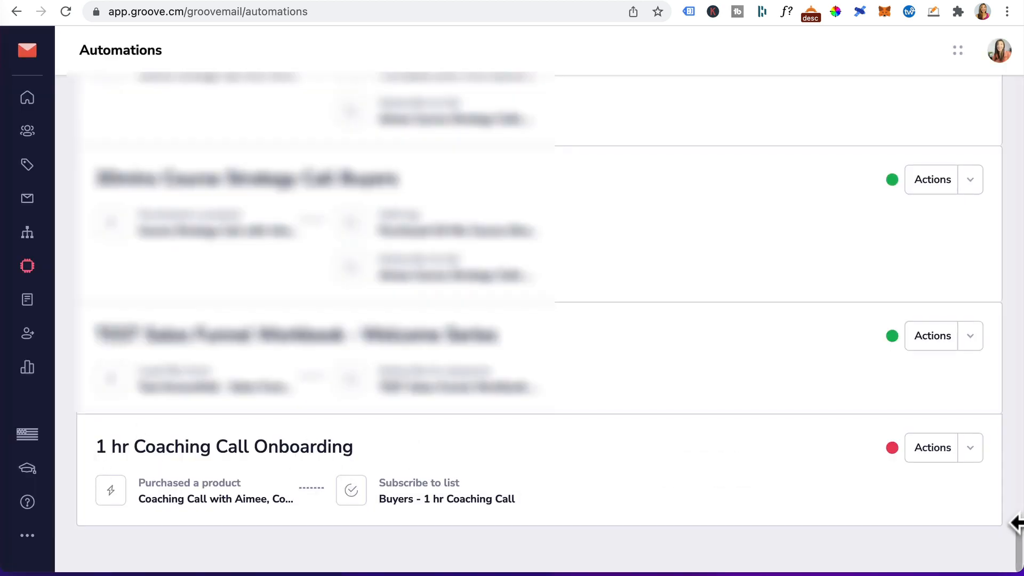
# Resume the new "1 hr Coaching Call Onboarding" automation to make it active.
pyautogui.click(970, 450)
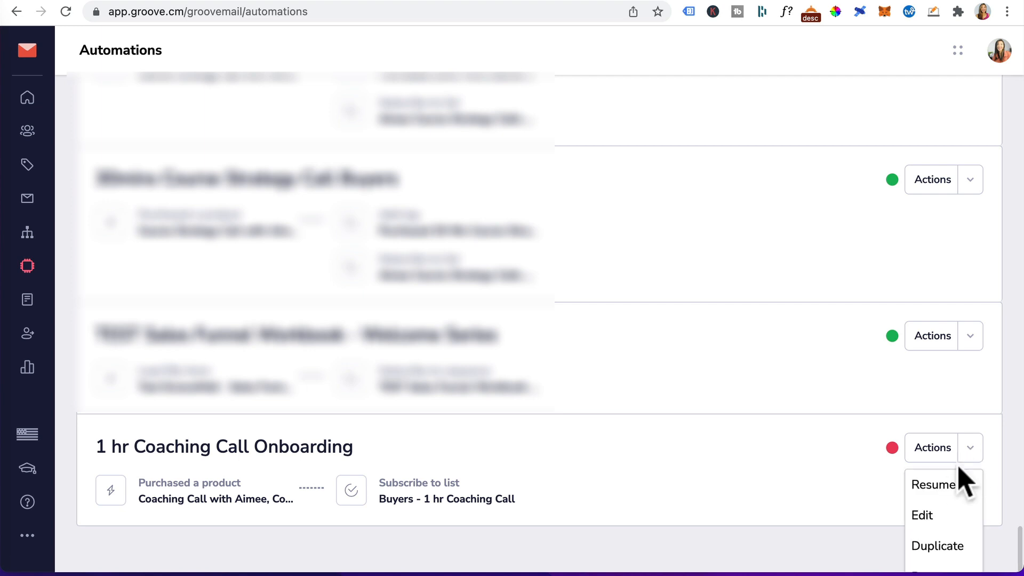
pyautogui.click(945, 484)
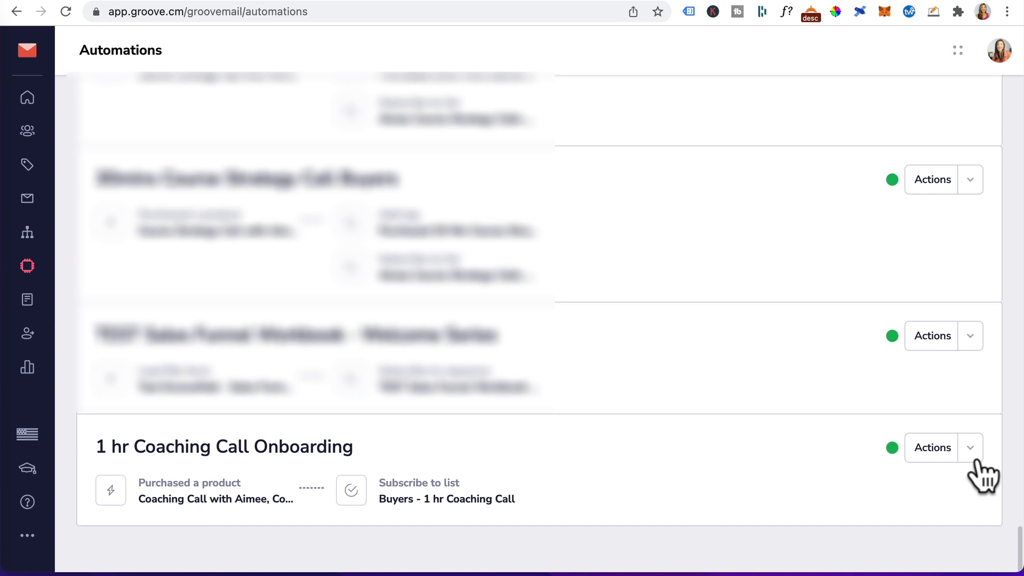
# Return to the sequences list.
pyautogui.scroll(-1, 976, 461)
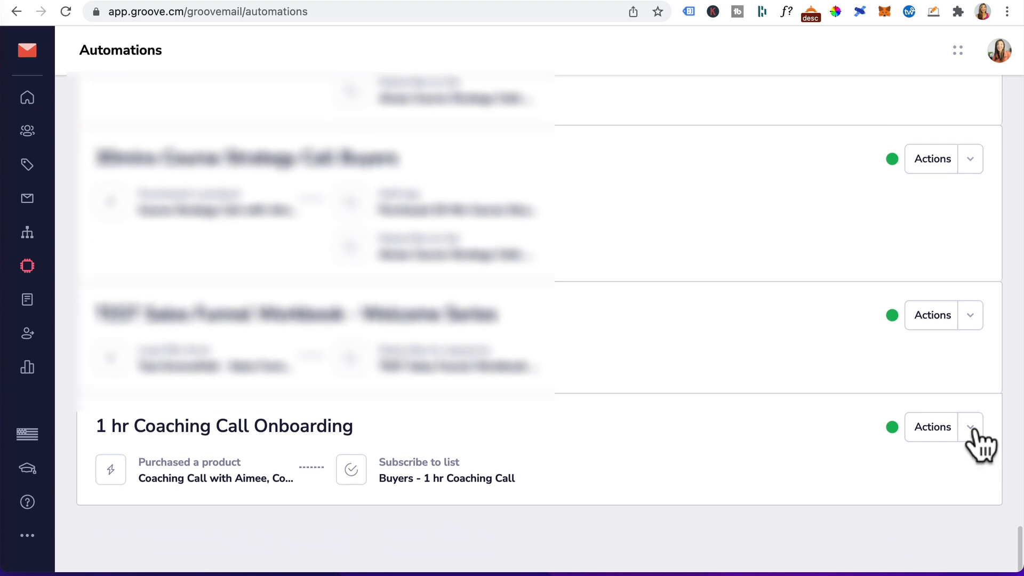
pyautogui.click(971, 432)
pyautogui.click(28, 233)
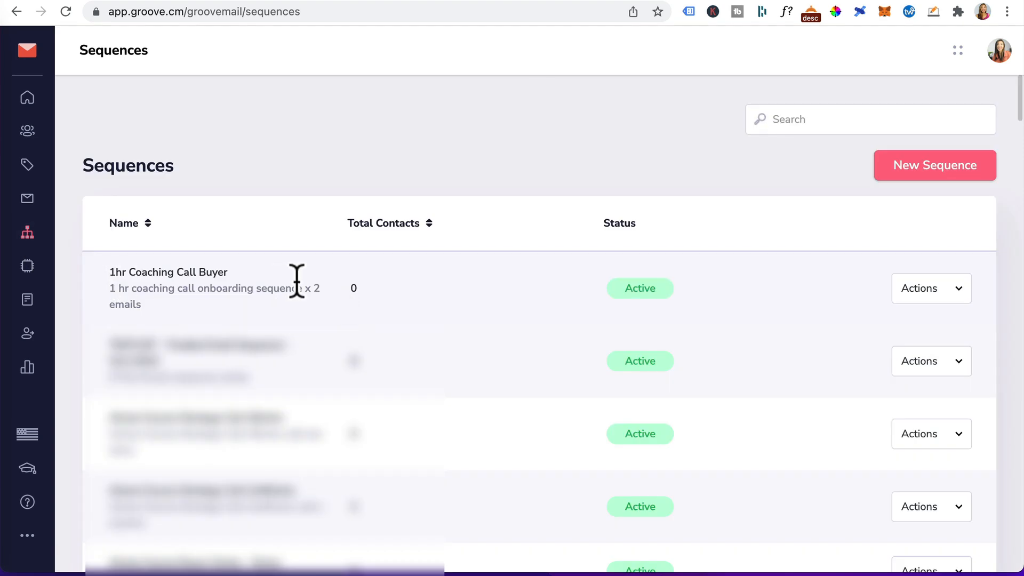